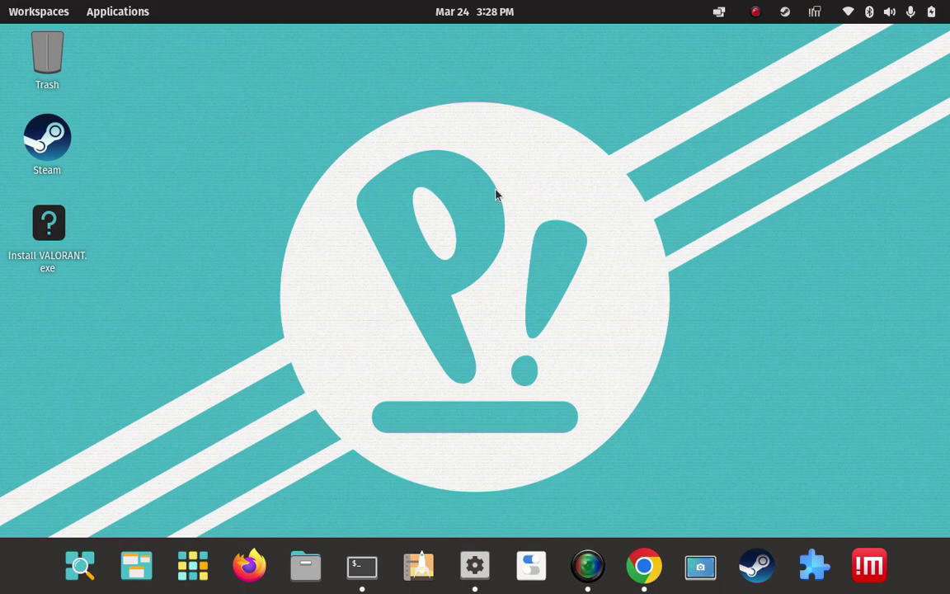
- Bring up the terminal to view the neofetch system information, and minimize its window
left_click(363, 568)
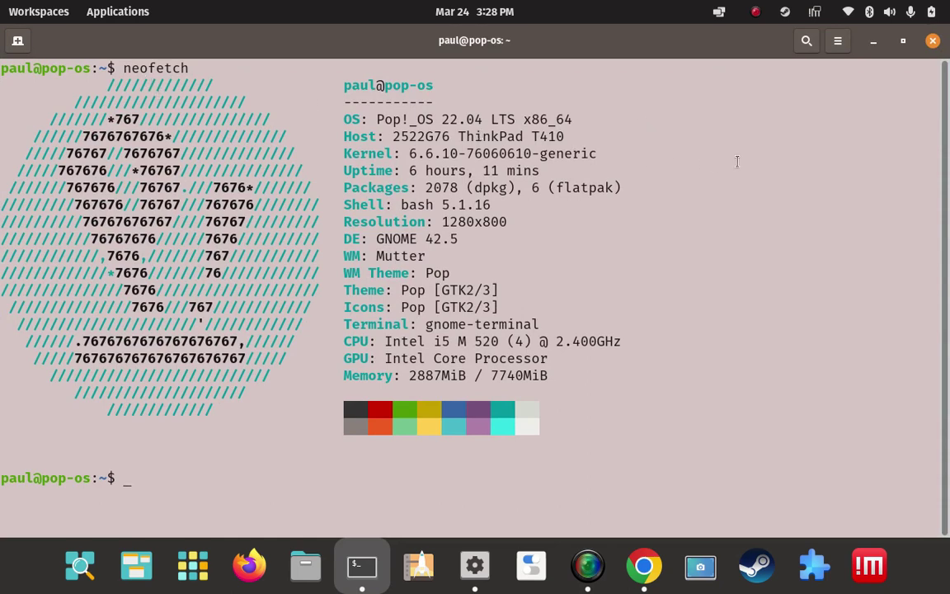
left_click(873, 41)
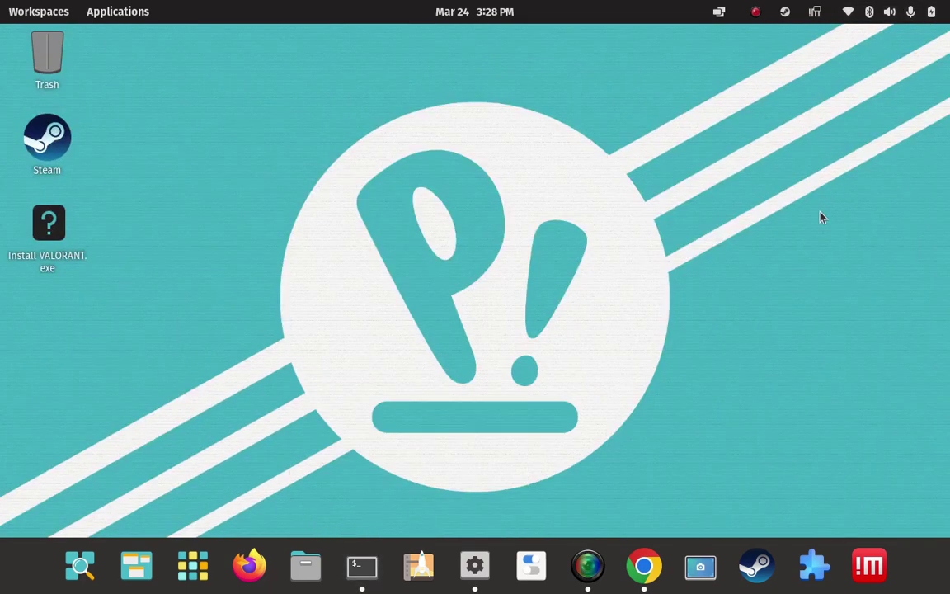
- Browse the installed programs in the application library and close it
left_click(196, 567)
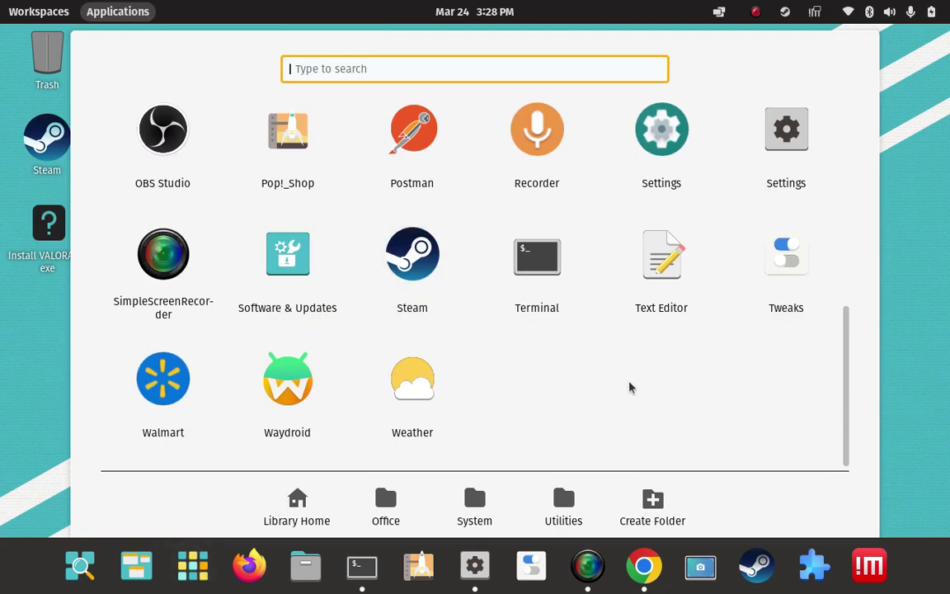
left_click(194, 567)
left_click(208, 566)
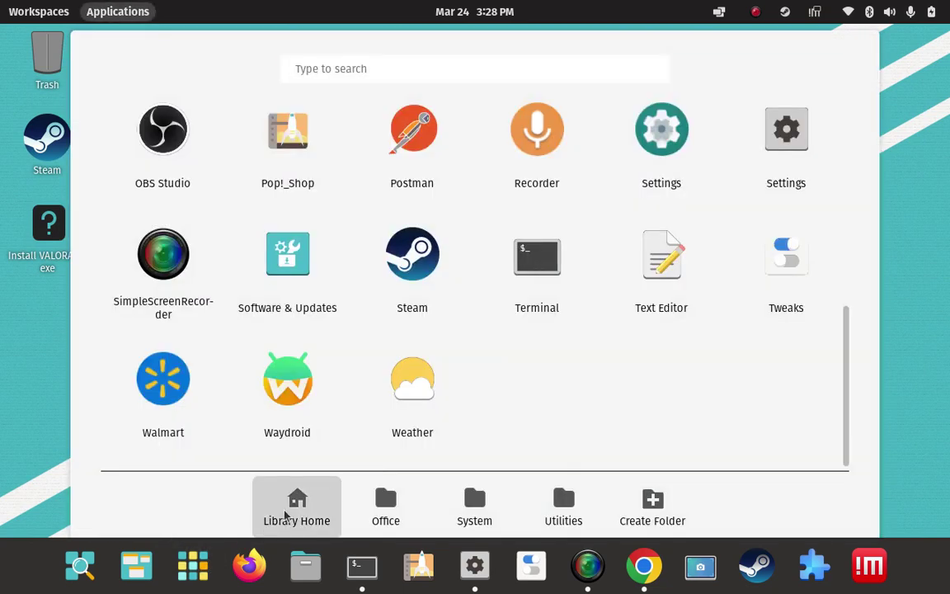
scroll(671, 373, "up", 5)
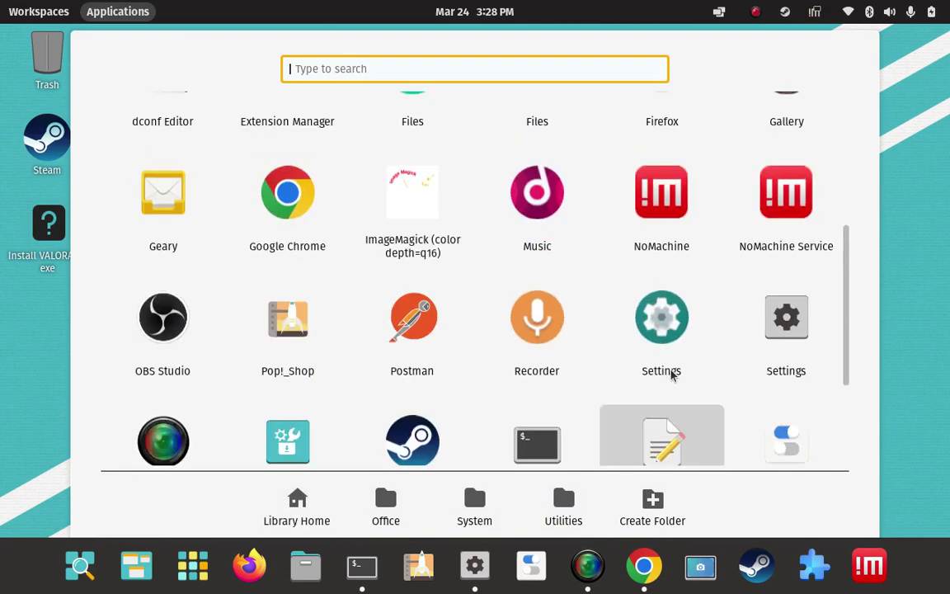
scroll(670, 376, "down", 5)
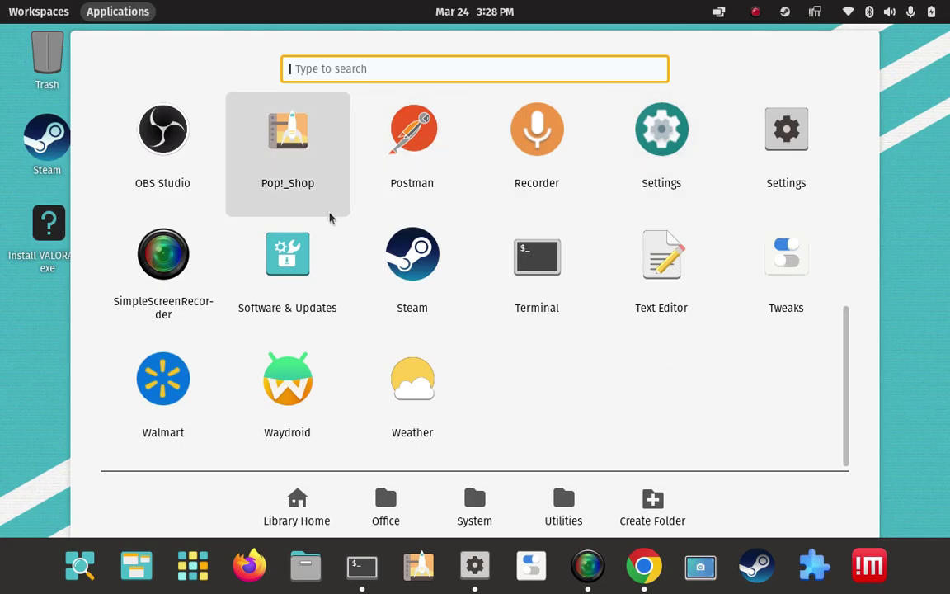
scroll(482, 325, "up", 1)
scroll(482, 324, "down", 1)
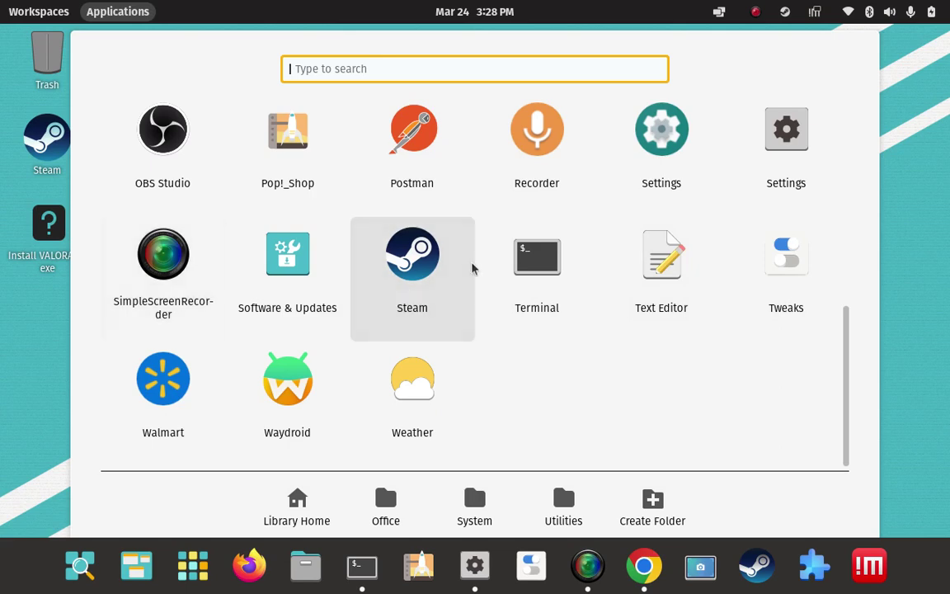
left_click(46, 382)
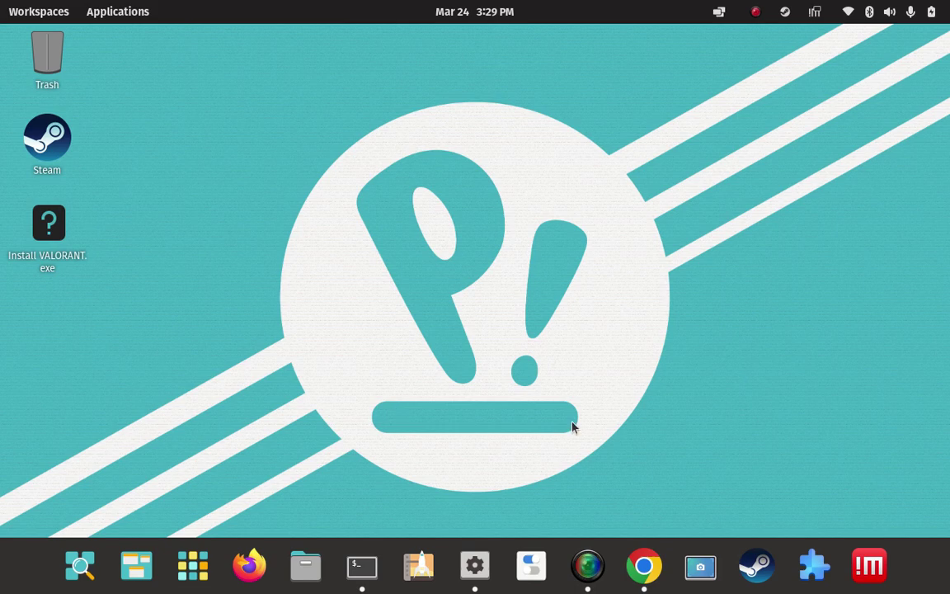
- Switch to Chrome to view the download options on the Visual Studio Code home page, and minimize the window
left_click(646, 568)
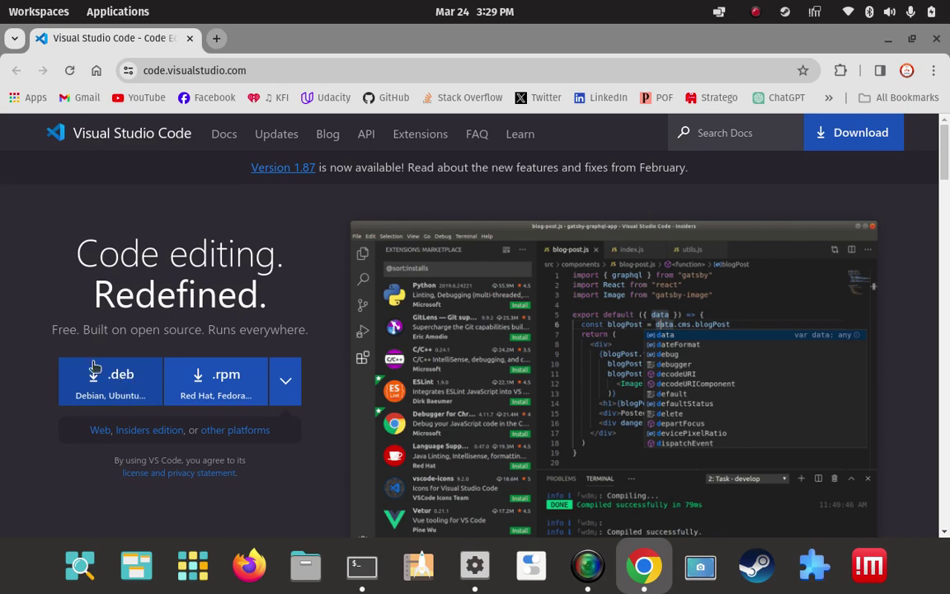
left_click(889, 39)
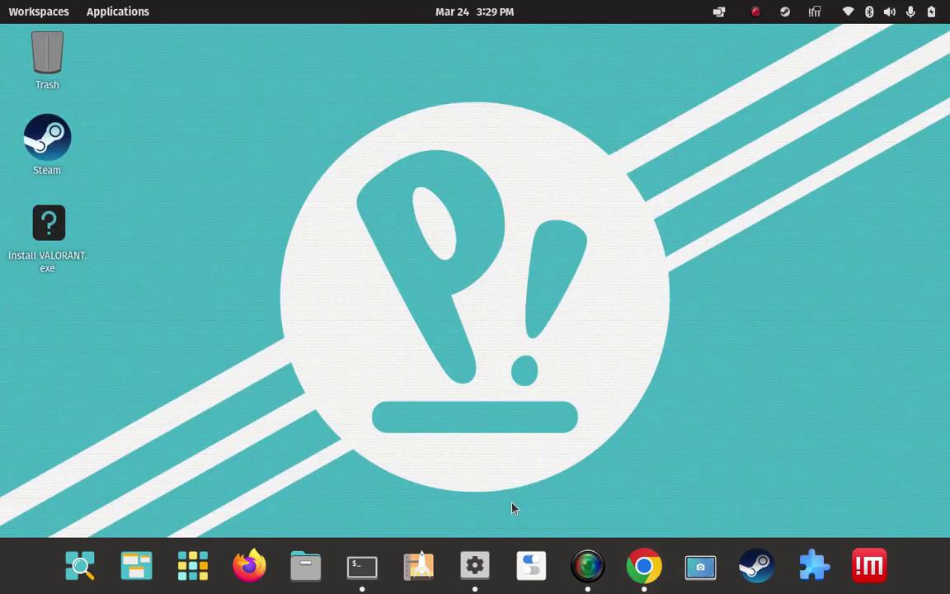
- Switch to Pop!_Shop and open the extra sources in its system software sources
left_click(419, 565)
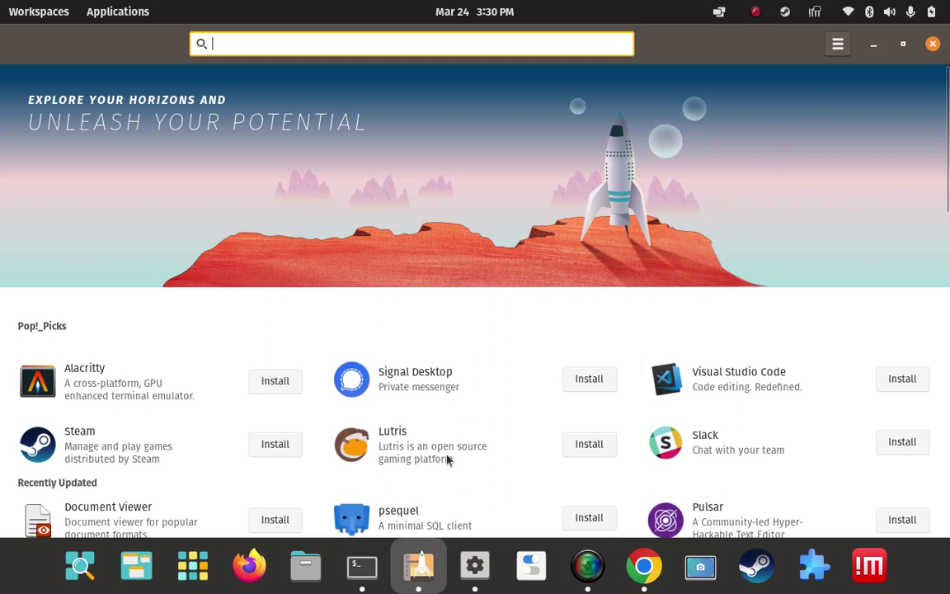
left_click(838, 46)
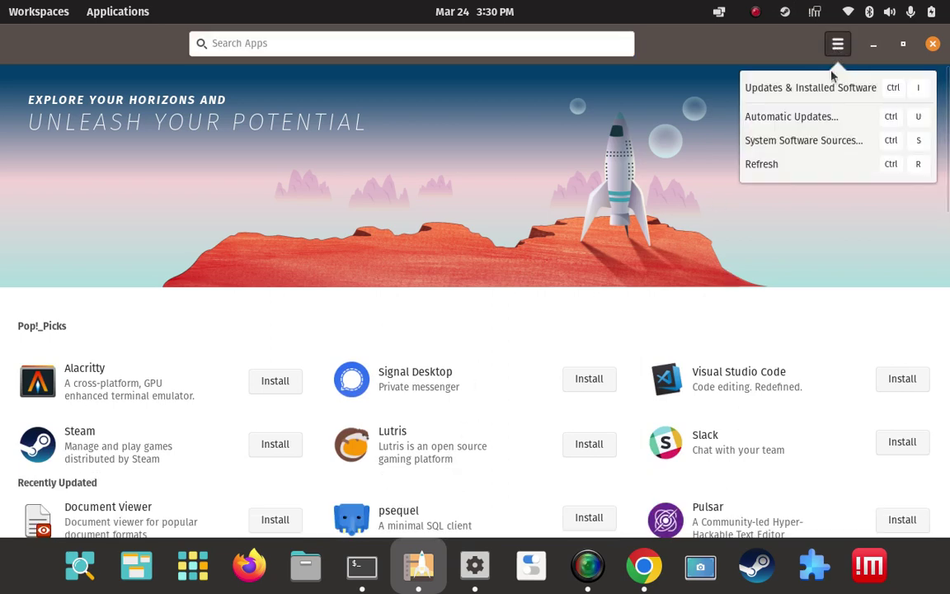
left_click(804, 142)
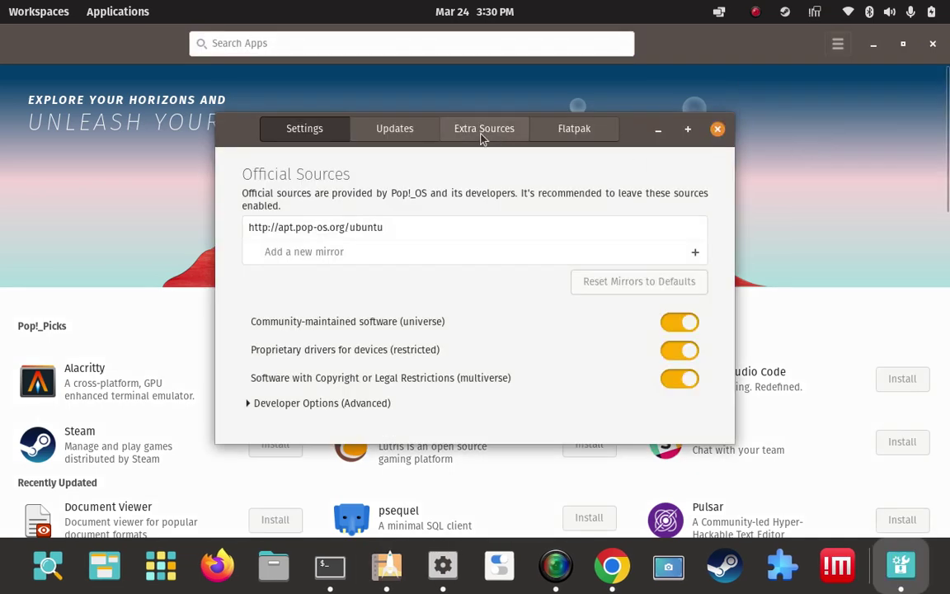
left_click(483, 132)
left_click(431, 252)
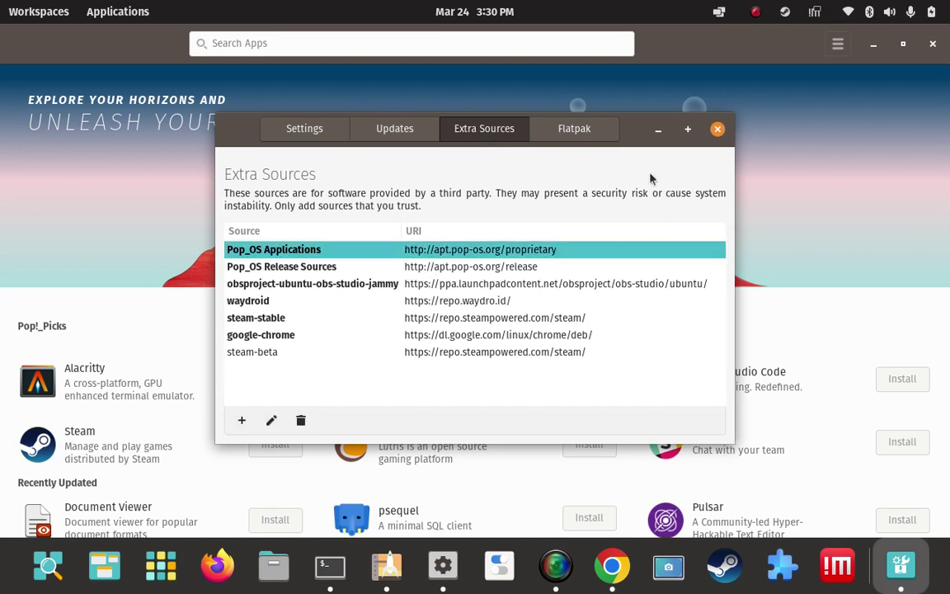
- Go through the extra sources list from Pop_OS Applications to steam-beta and back, and minimize the sources and shop windows
key("Down")
key("Down")
key("Down")
key("Down")
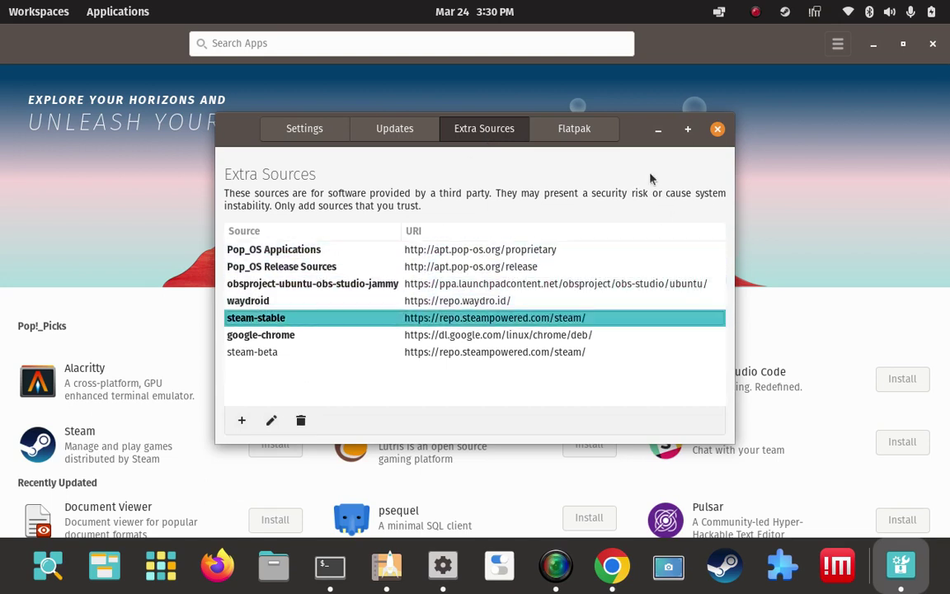
key("Down")
key("Down")
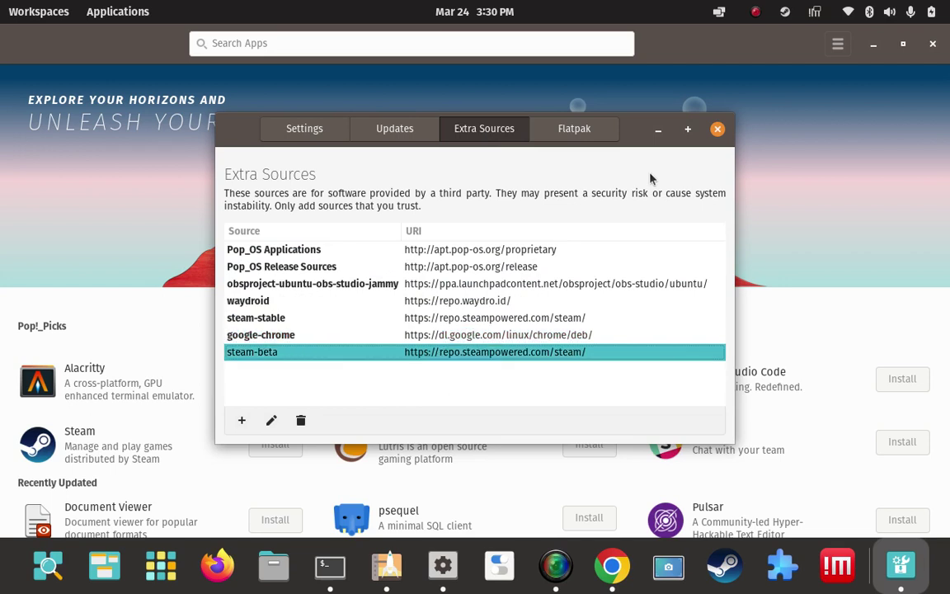
key("Up")
key("Up")
key("Up")
key("Up")
key("Up")
key("Up")
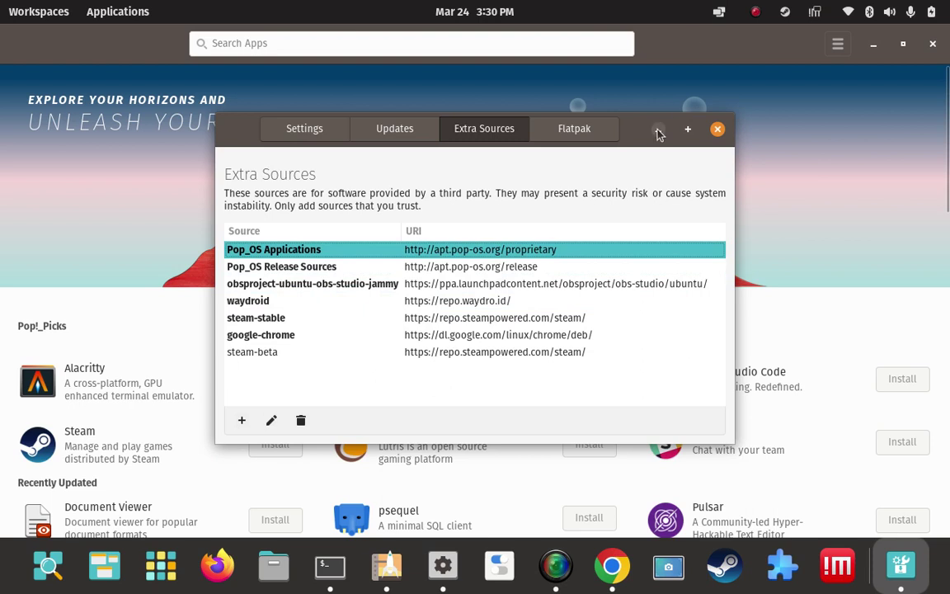
left_click(658, 132)
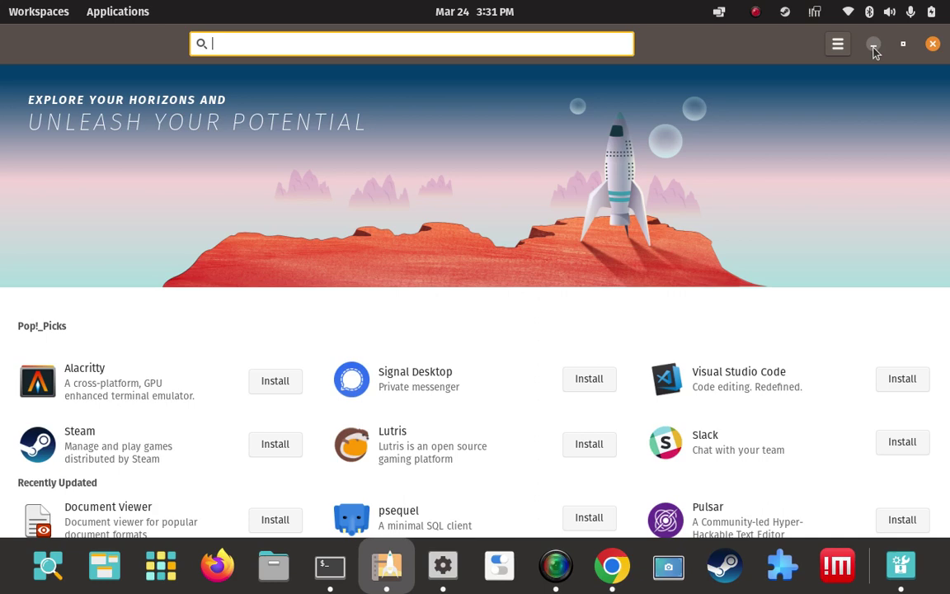
left_click(873, 45)
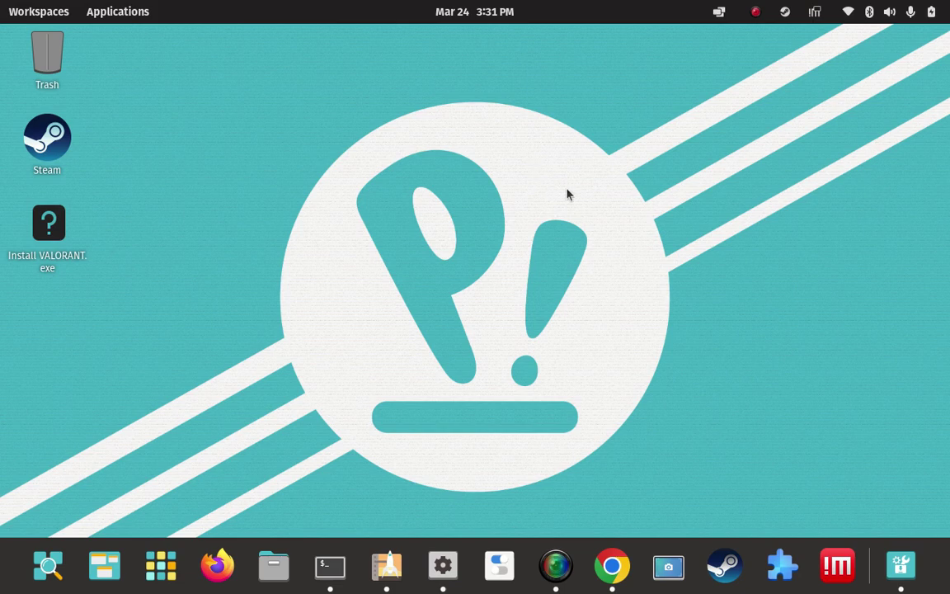
- Switch to Chrome and download the .deb package of Visual Studio Code for Debian and Ubuntu
left_click(615, 578)
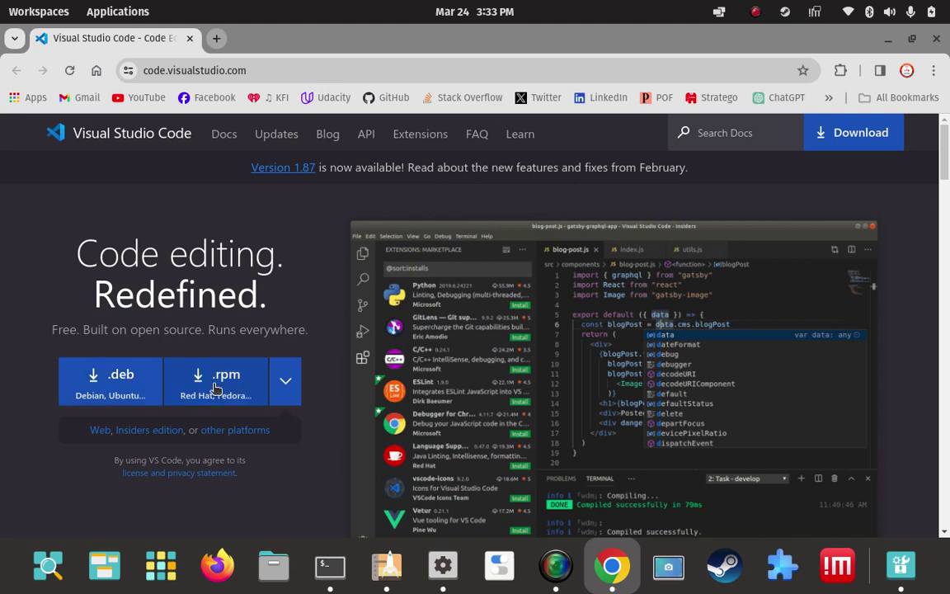
left_click(114, 386)
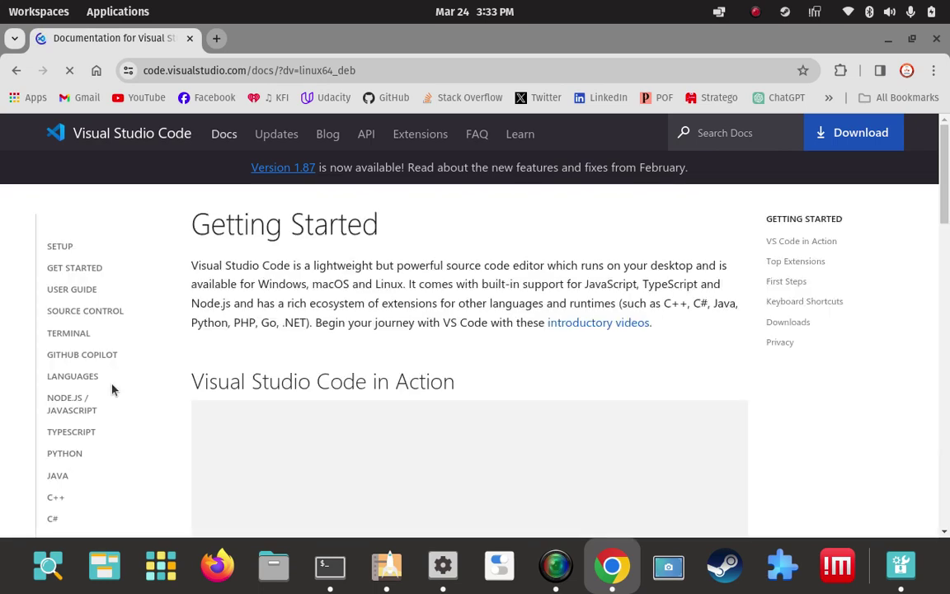
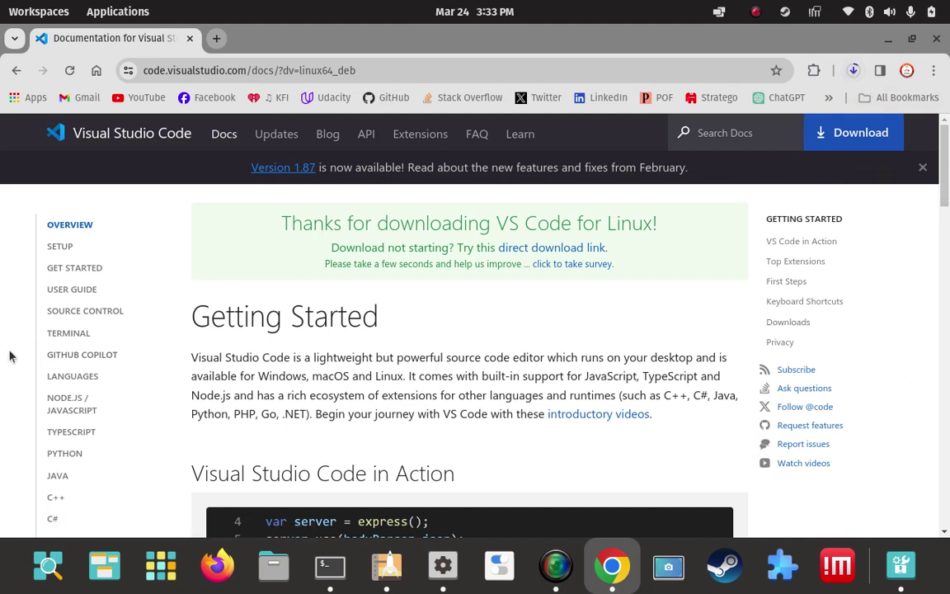
- Examine the Getting Started documentation page, from the introduction to the privacy section, and return to its beginning
scroll(10, 356, "down", 3)
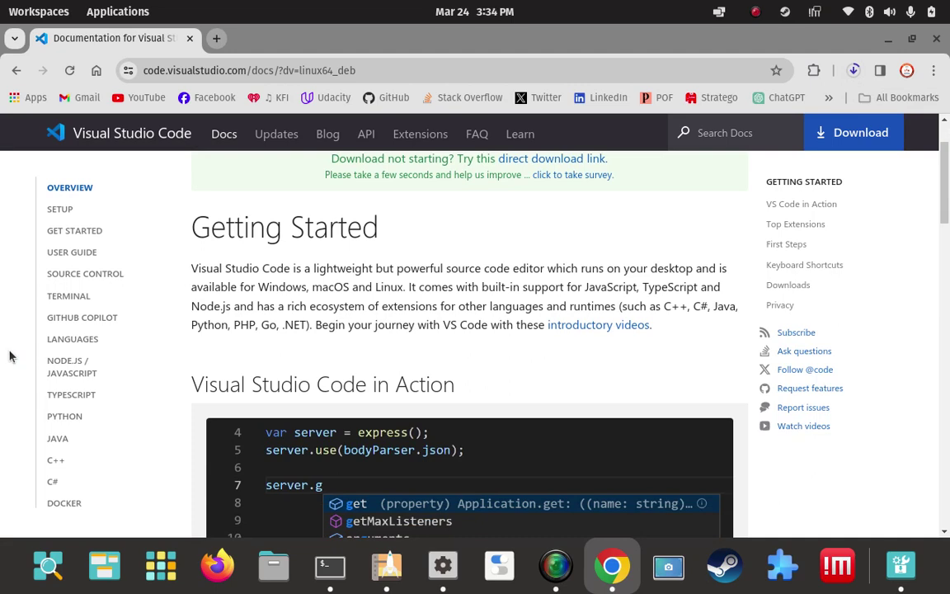
scroll(10, 357, "down", 5)
scroll(10, 356, "down", 2)
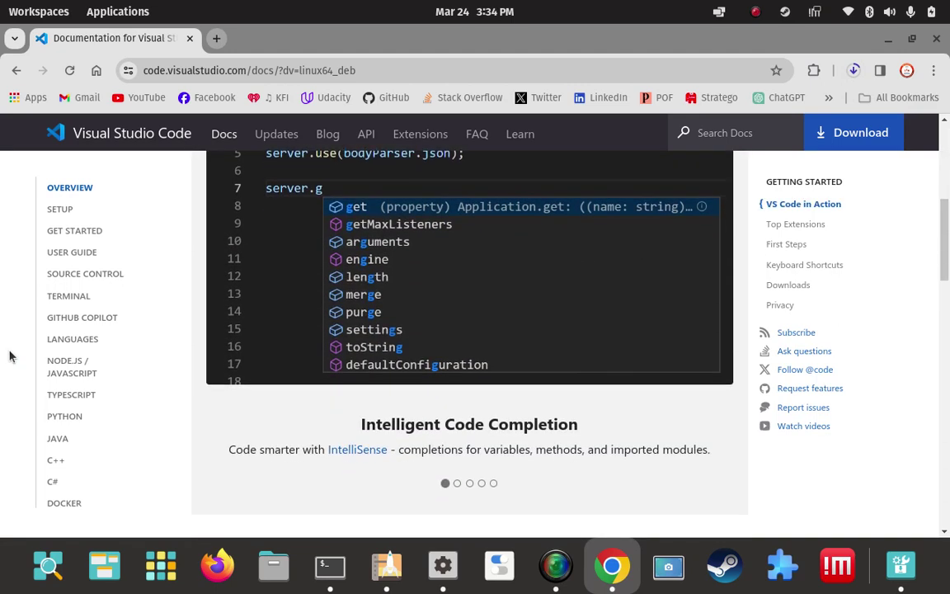
scroll(10, 356, "down", 7)
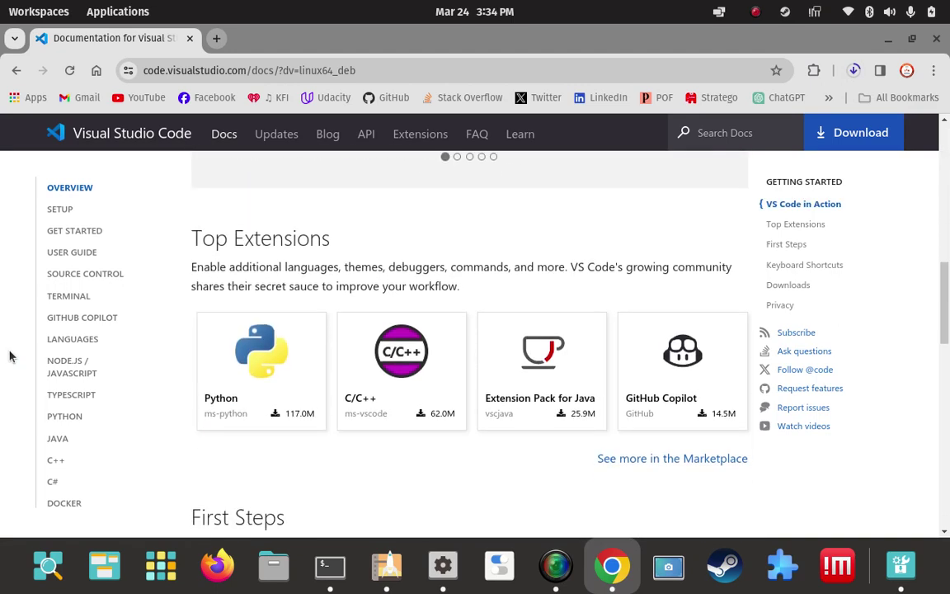
scroll(10, 356, "down", 4)
scroll(10, 356, "down", 2)
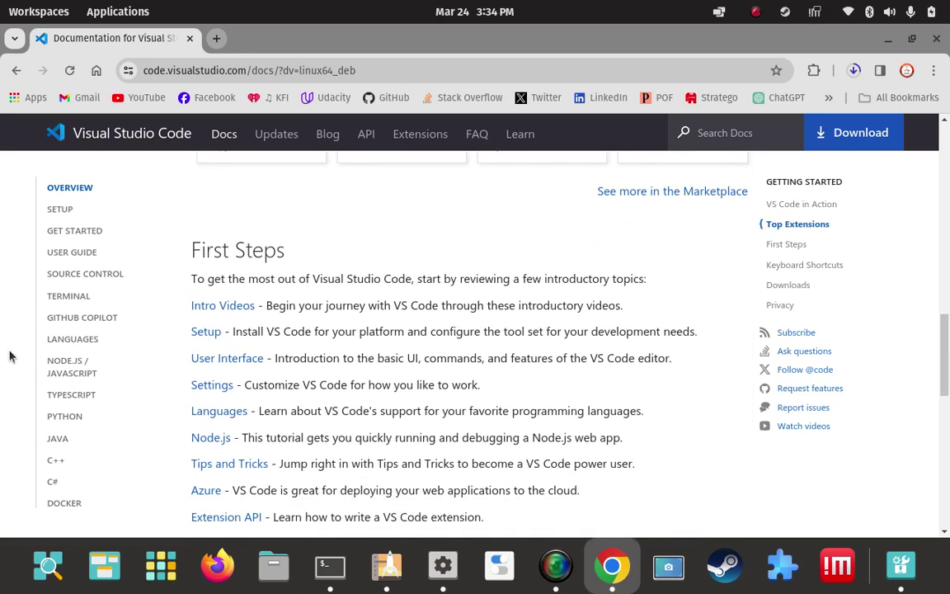
scroll(10, 357, "down", 1)
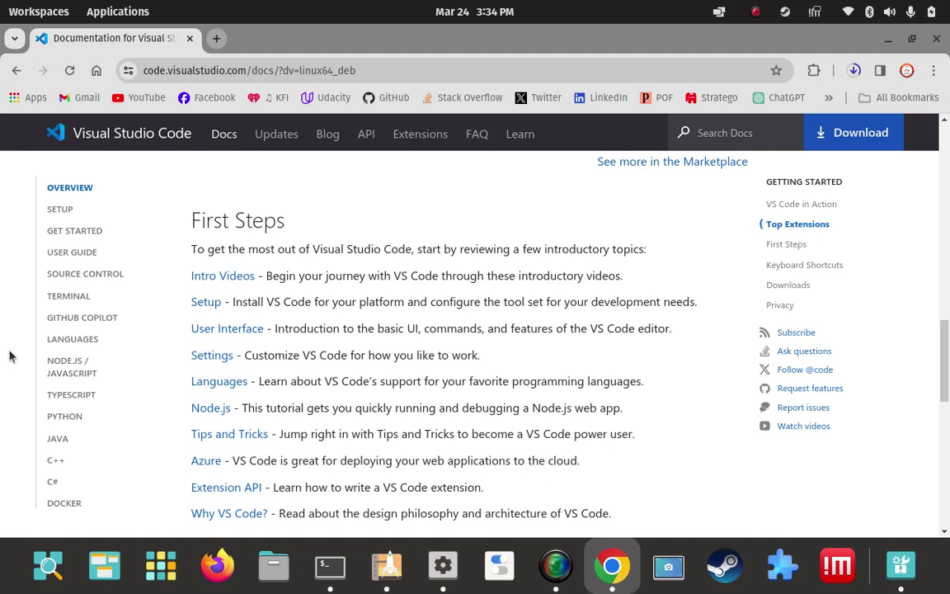
scroll(10, 357, "down", 1)
scroll(10, 356, "down", 1)
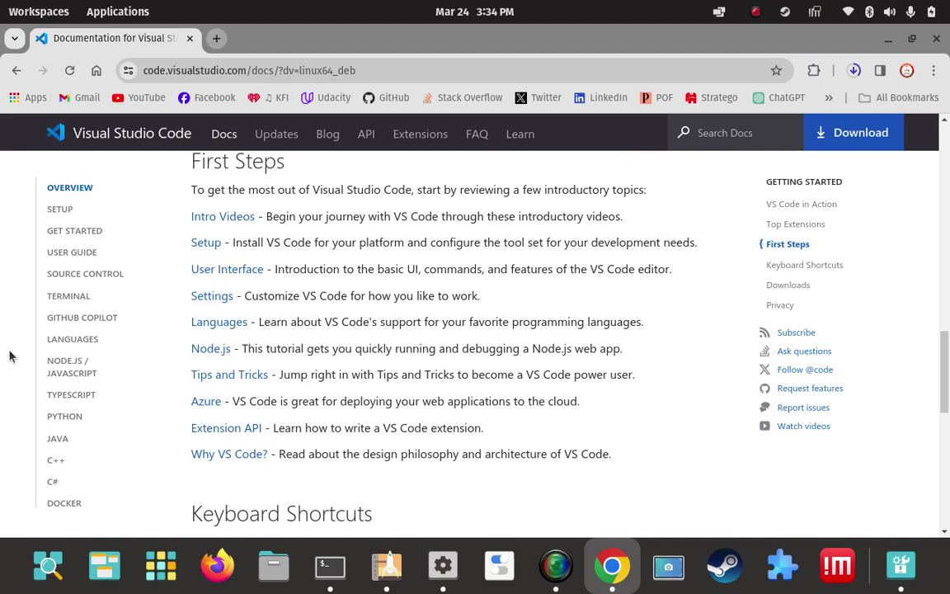
scroll(10, 356, "down", 8)
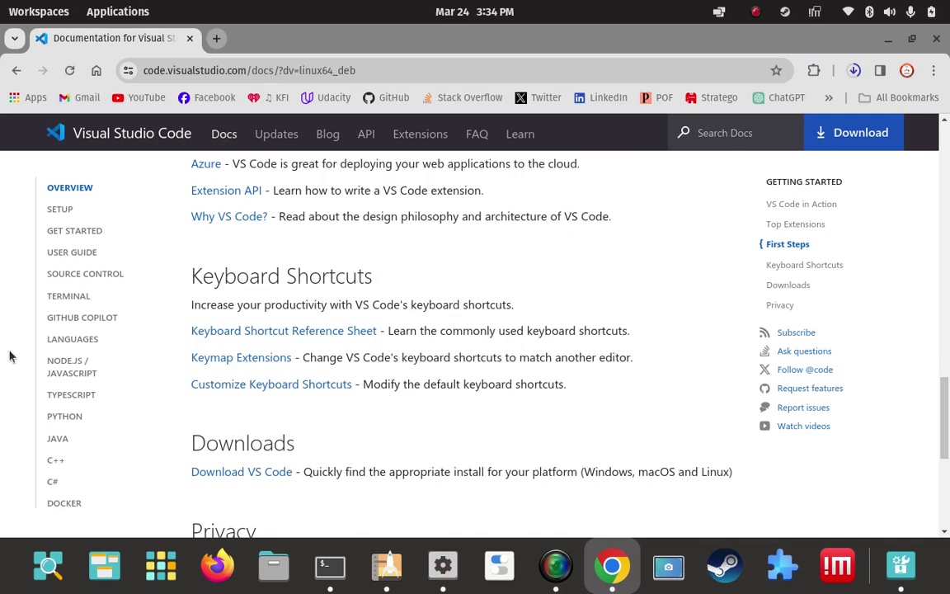
scroll(10, 357, "down", 7)
scroll(10, 356, "up", 1)
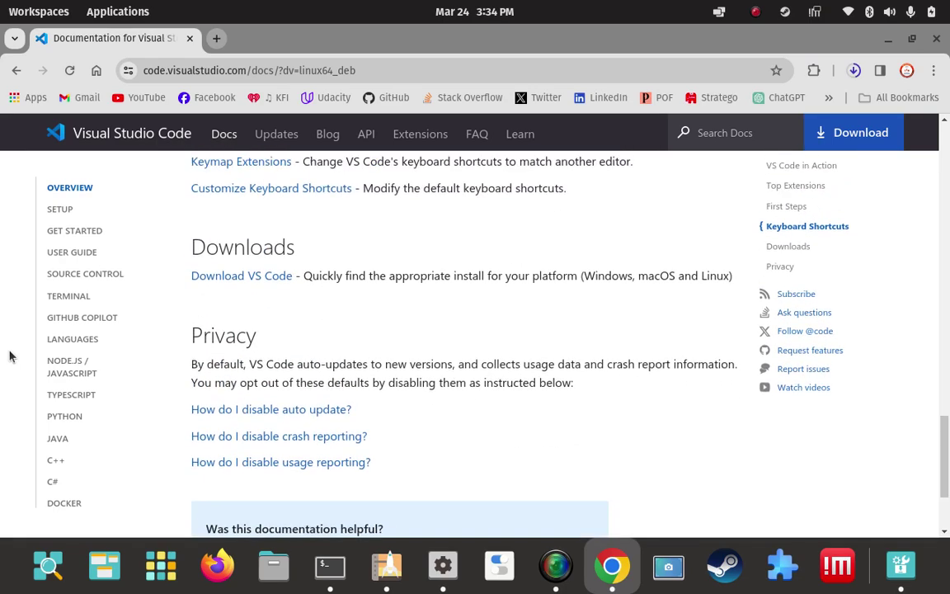
scroll(10, 357, "up", 10)
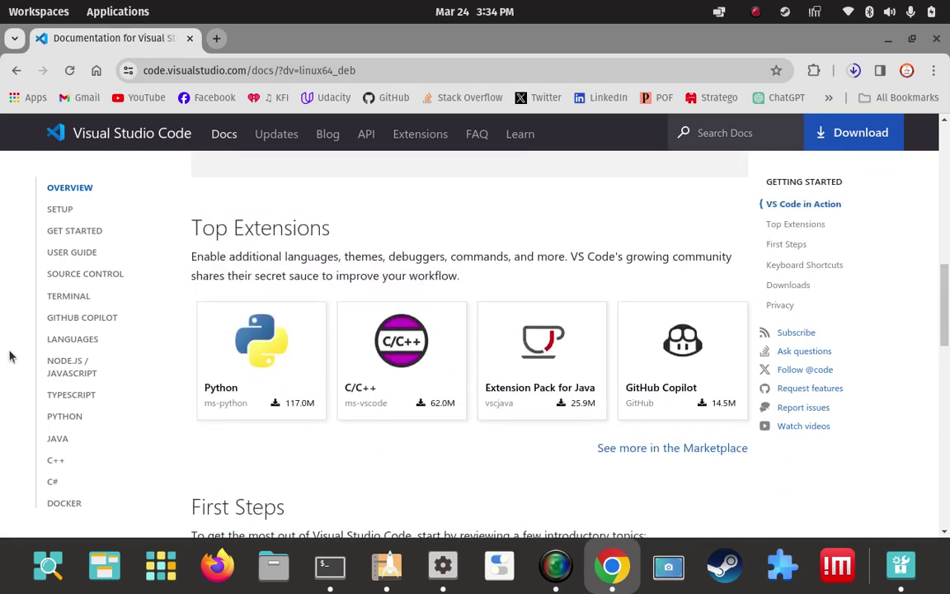
scroll(10, 357, "up", 10)
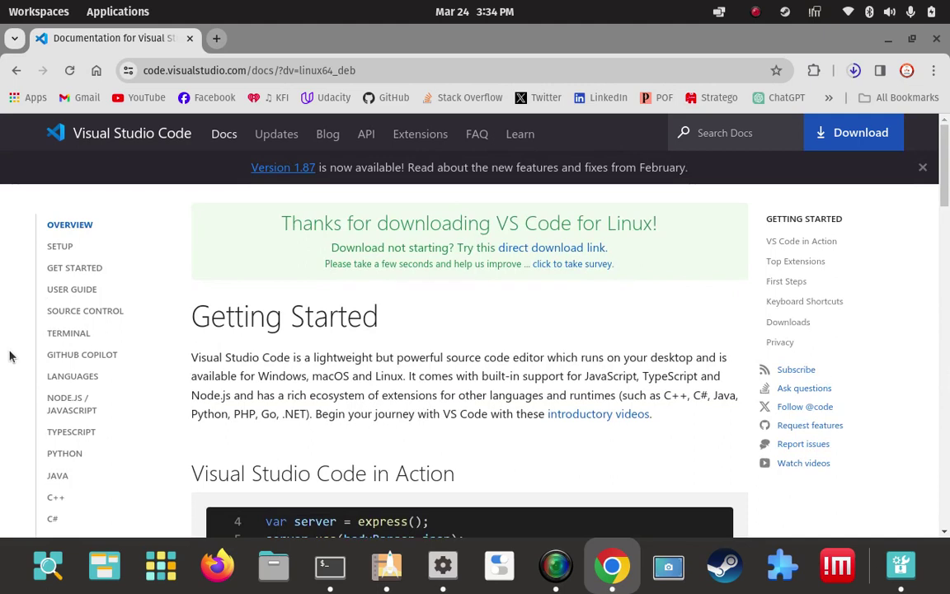
- Check the progress of the VS Code package in the full download history, and close the Downloads page
left_click(855, 71)
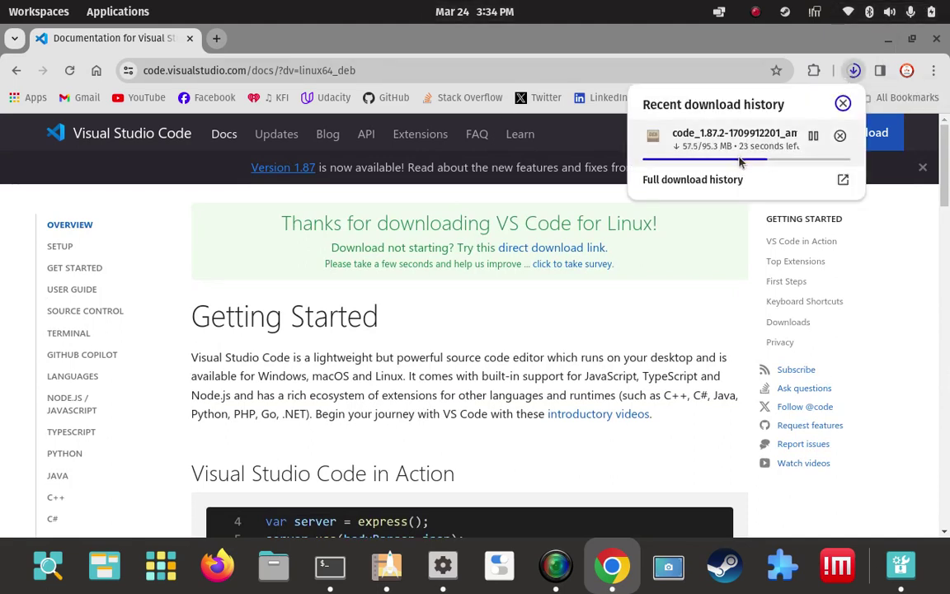
left_click(730, 179)
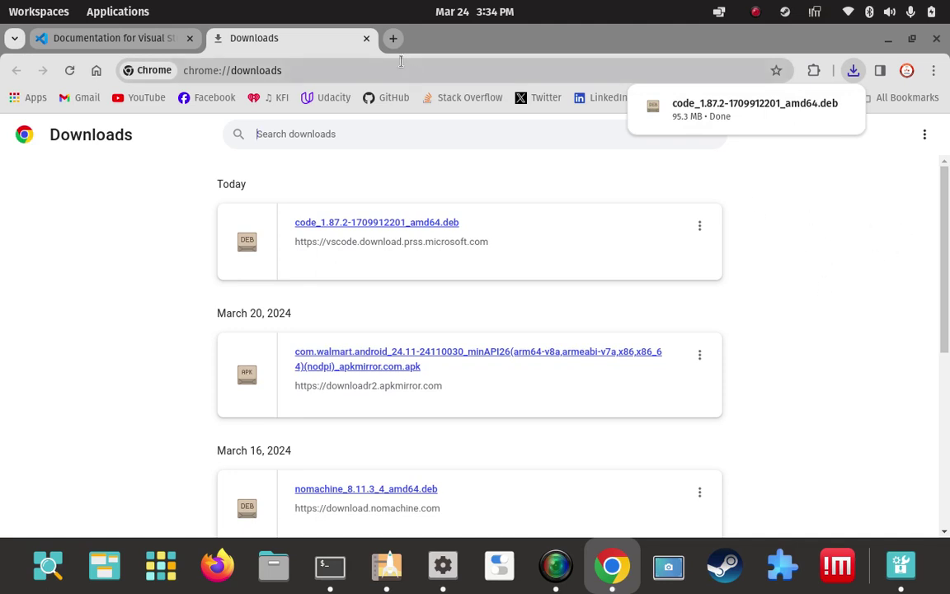
left_click(367, 41)
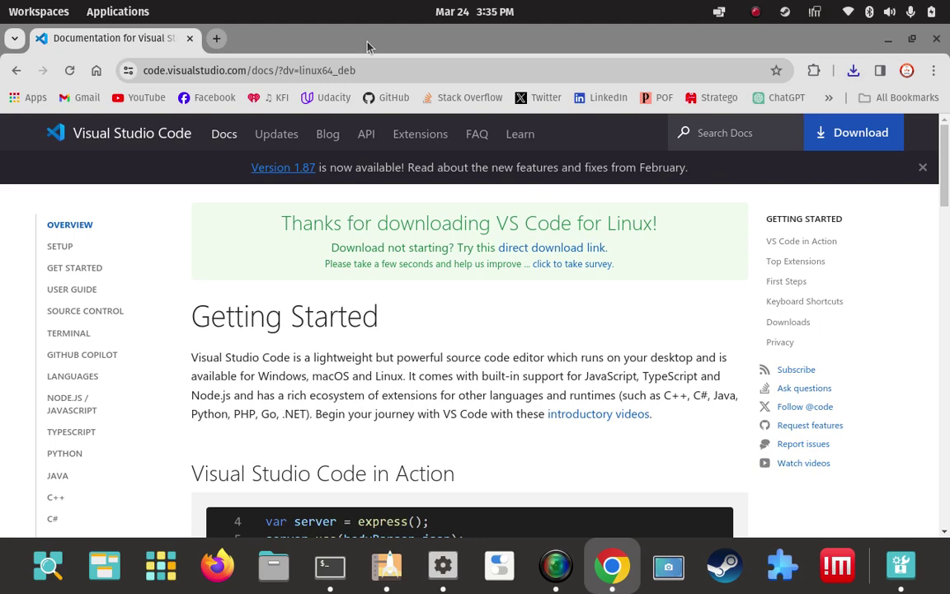
- Minimize the browser, switch to the terminal and clear its output
left_click(889, 50)
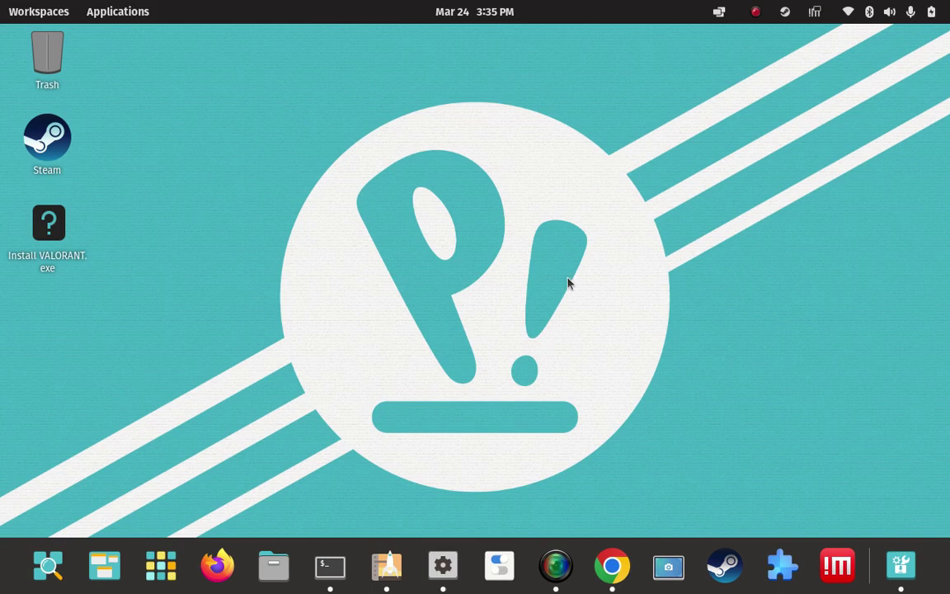
left_click(328, 568)
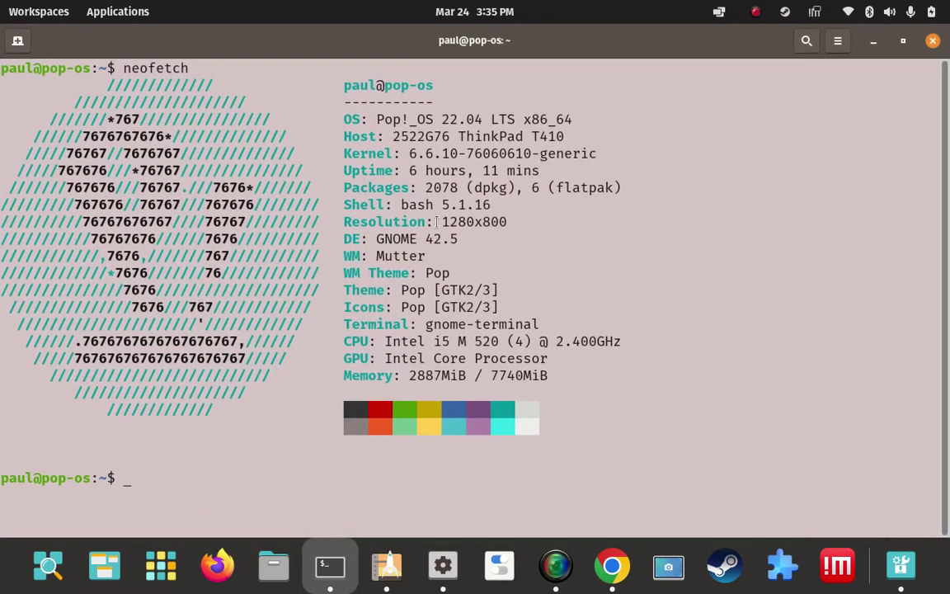
type("clear")
key("Return")
- Change to the Downloads directory and list all its files, including hidden ones, with ls -a
type("cd Diw")
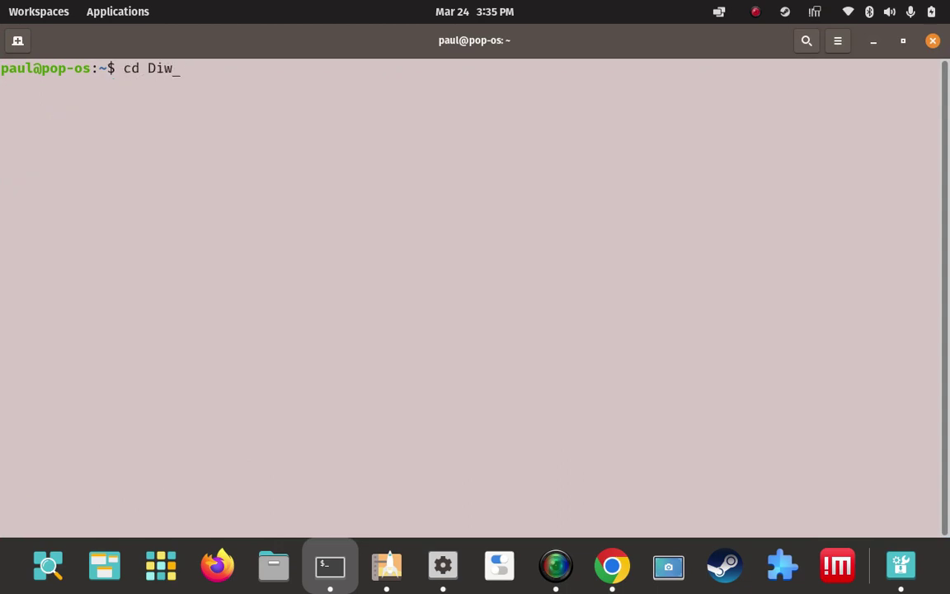
key("BackSpace")
key("BackSpace")
type("ow")
key("Tab")
key("Return")
type("ls -a")
key("Return")
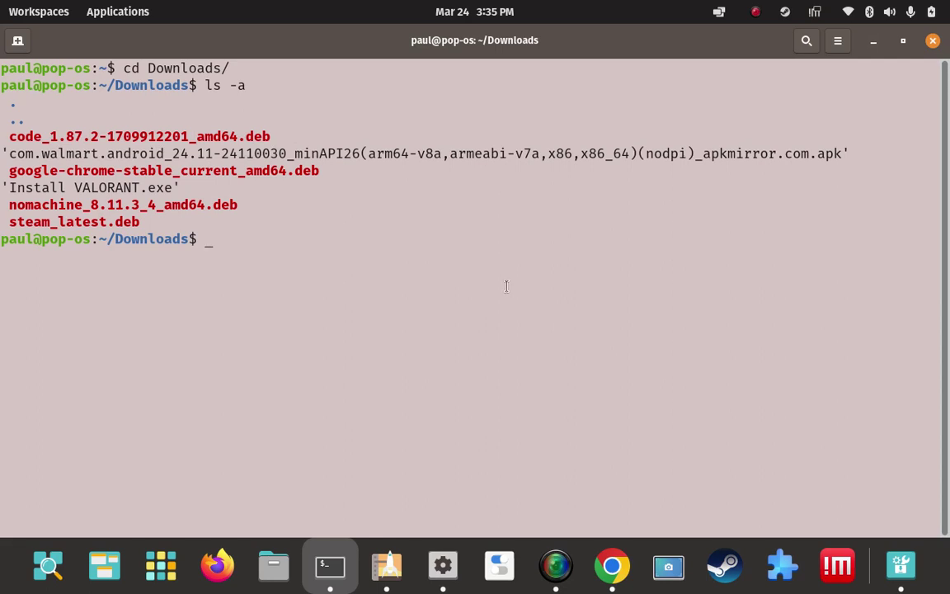
key("Up")
key("Up")
key("Up")
key("Return")
type("s")
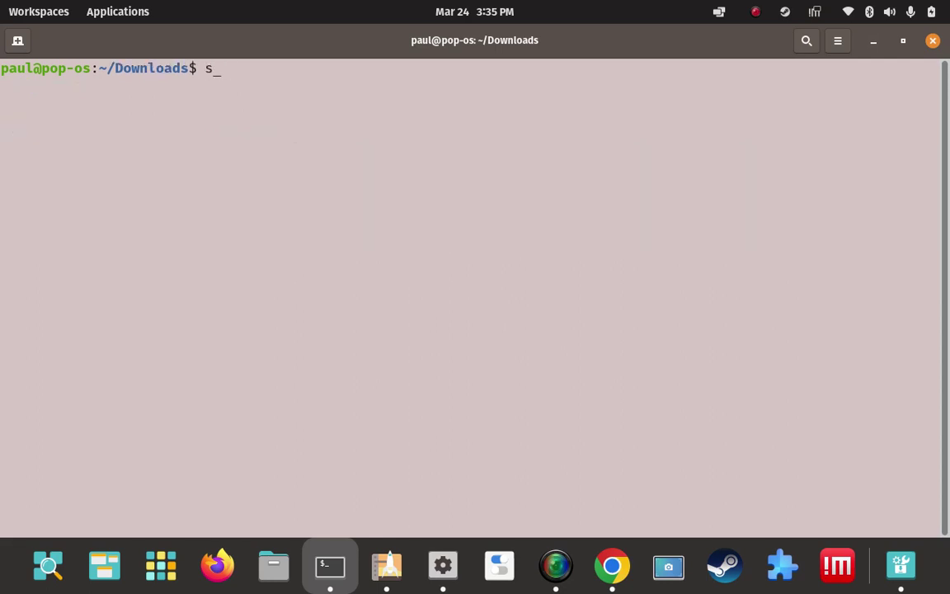
type("udo apt install")
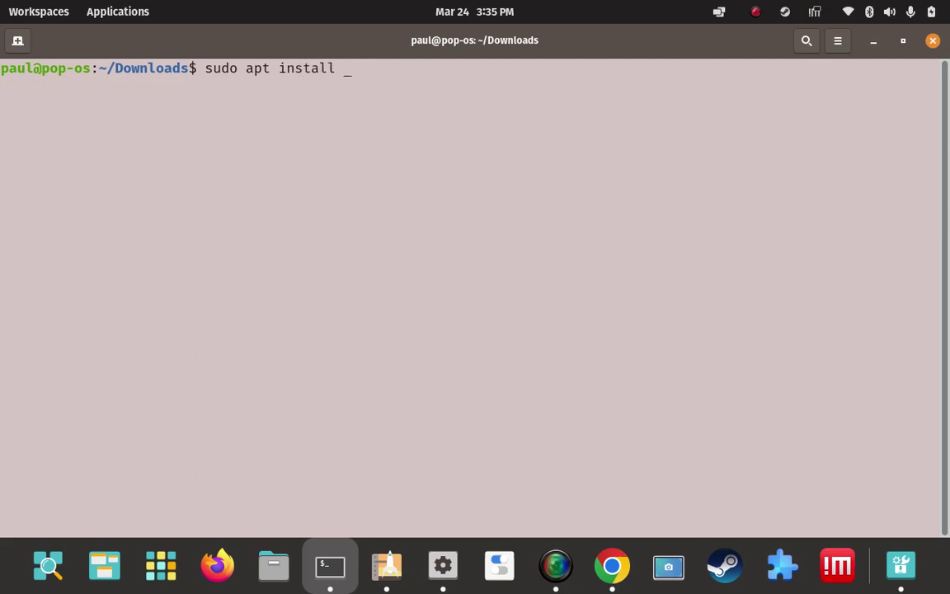
type(" ./c")
key("Tab")
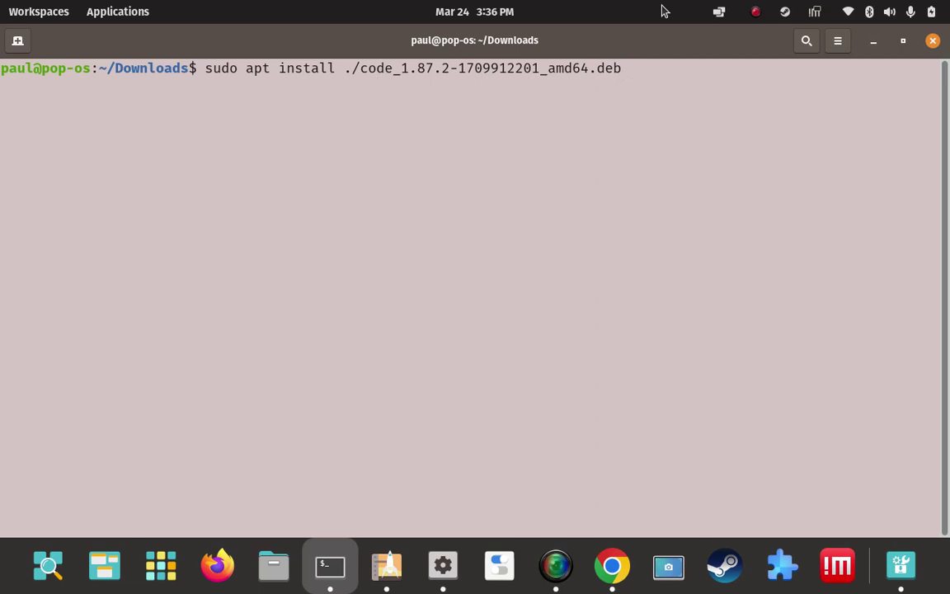
key("Return")
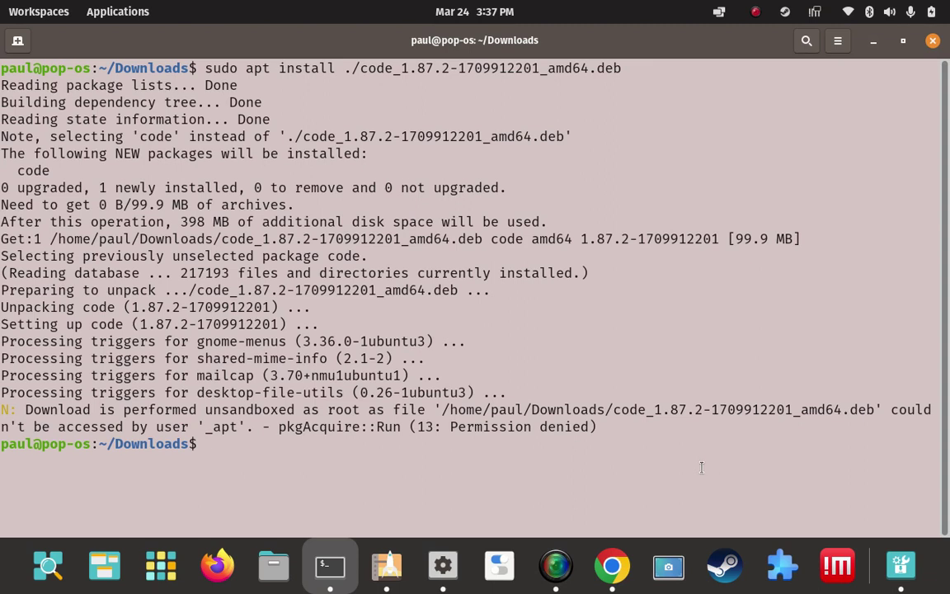
- Clear the installation output and minimize the terminal window
key("Up")
key("Up")
key("Return")
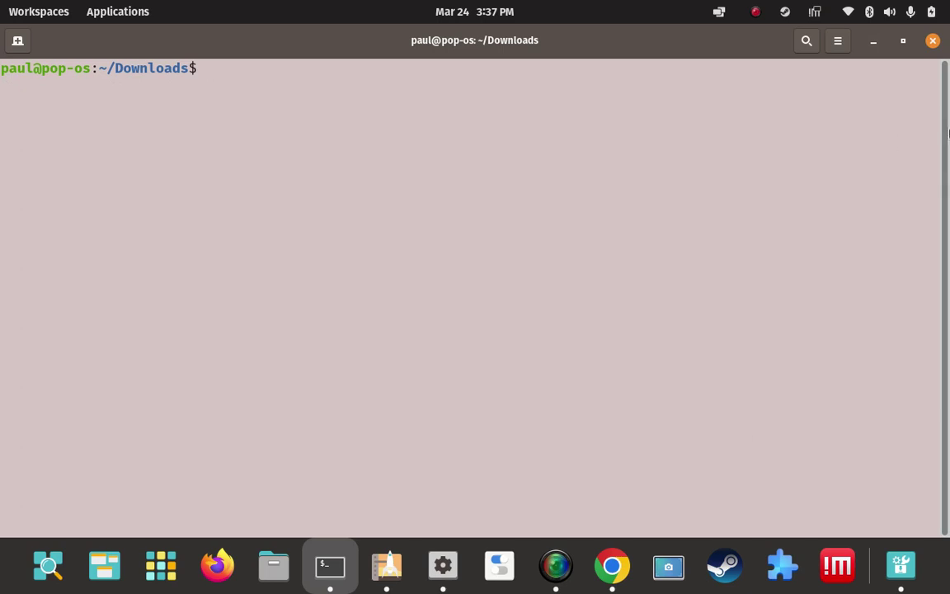
left_click(874, 43)
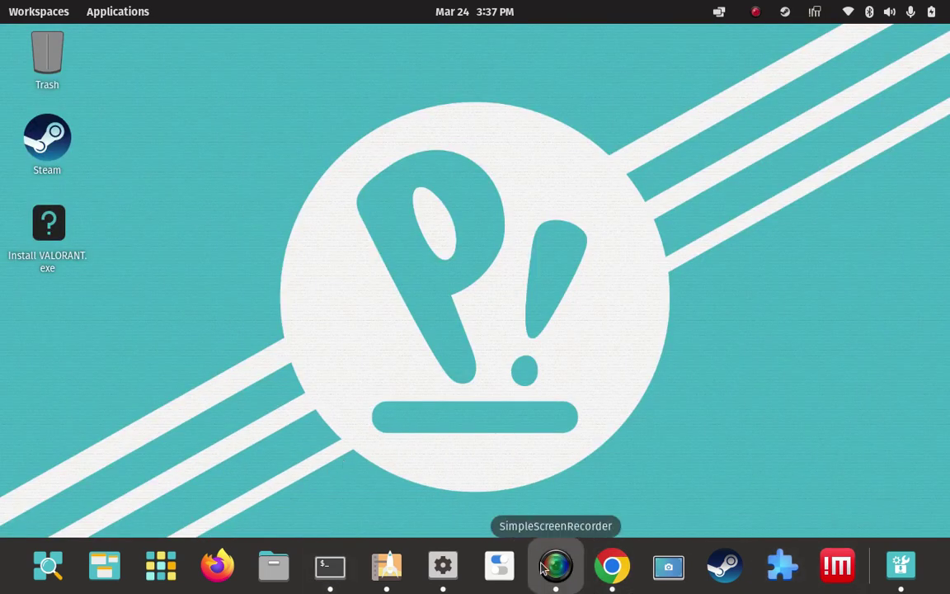
- Bring up Pop!_Shop and the extra sources list, check the vscode source entry, and minimize both windows
left_click(390, 567)
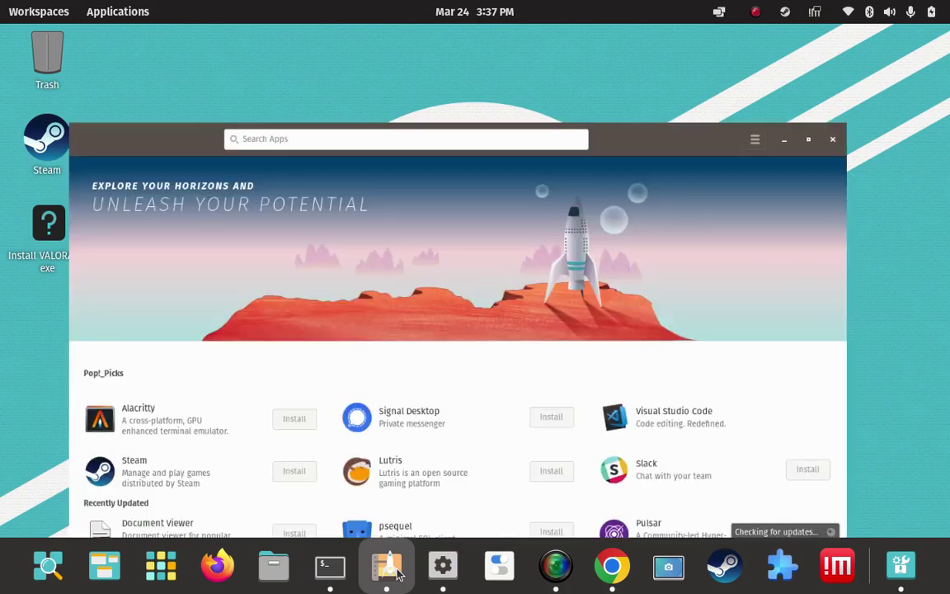
left_click(901, 566)
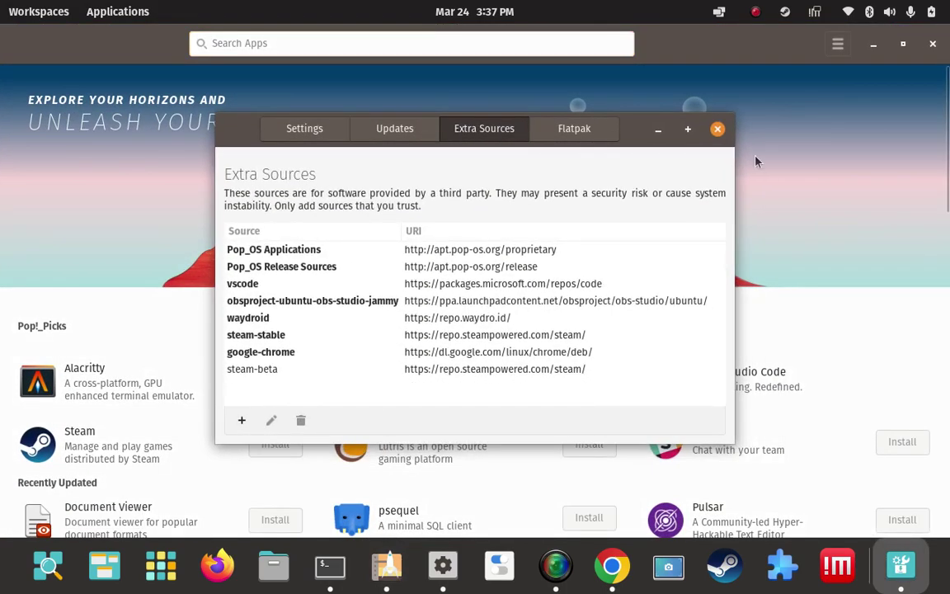
left_click(344, 255)
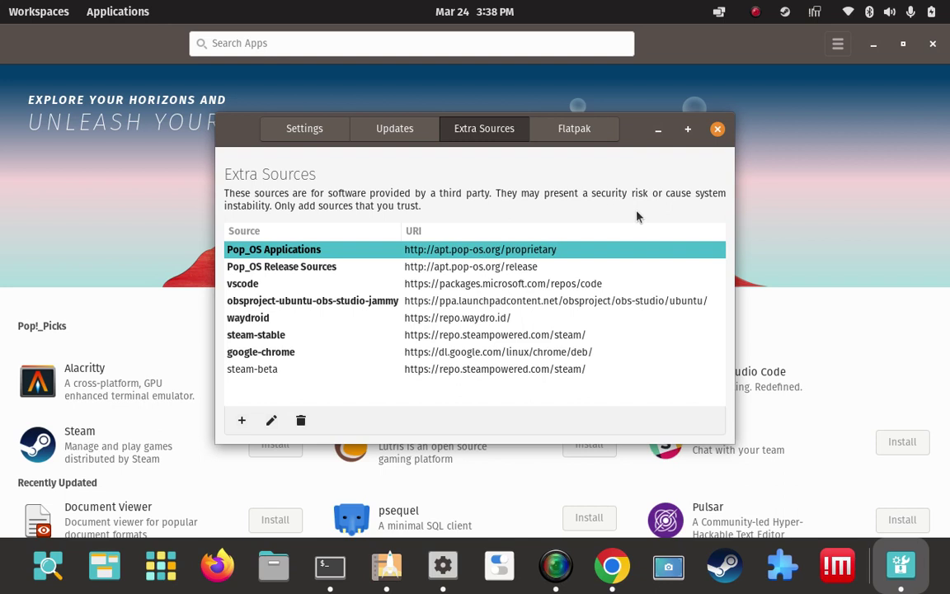
key("Down")
key("Down")
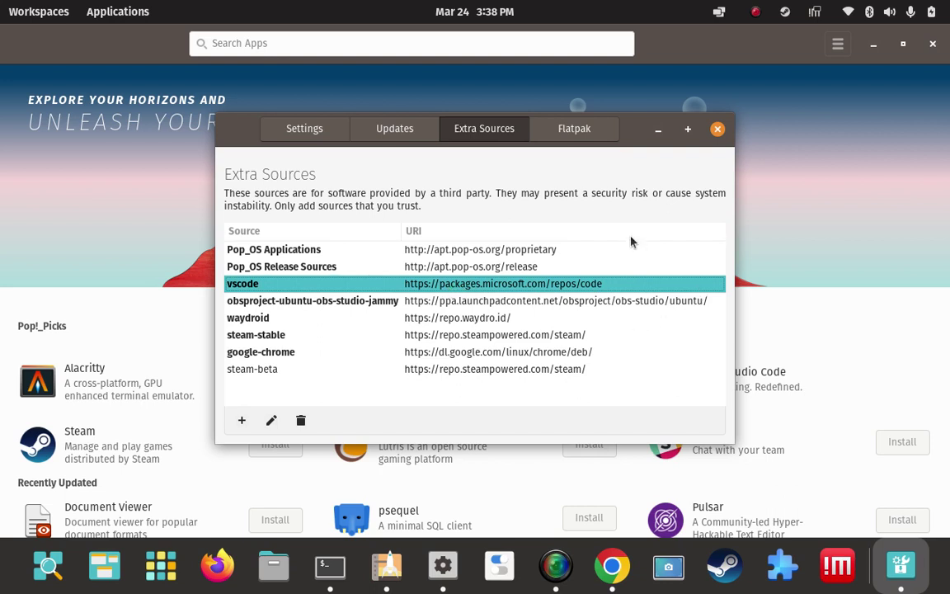
left_click(658, 132)
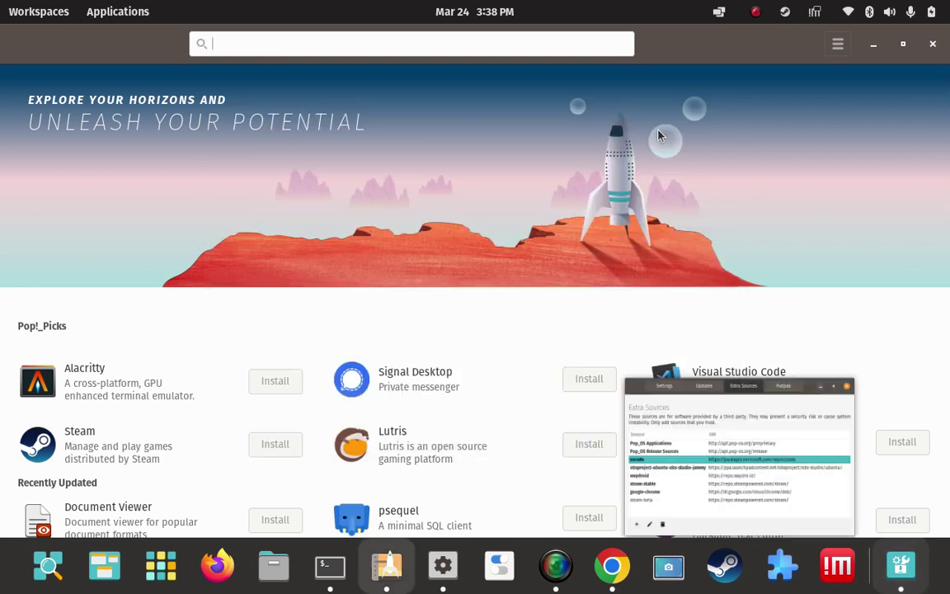
left_click(873, 44)
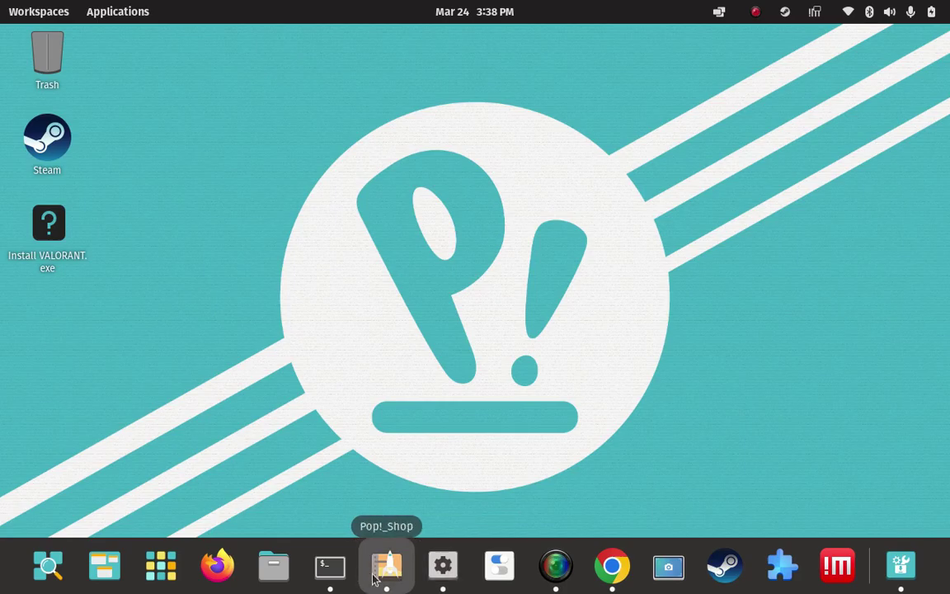
- Launch Visual Studio Code from the application library in a maximized window and close its Welcome page
left_click(161, 566)
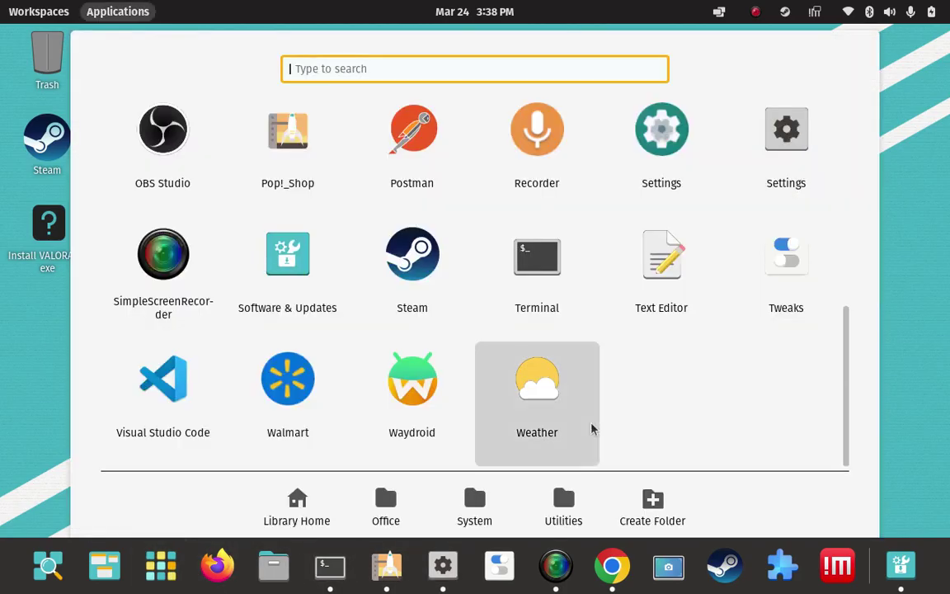
right_click(164, 378)
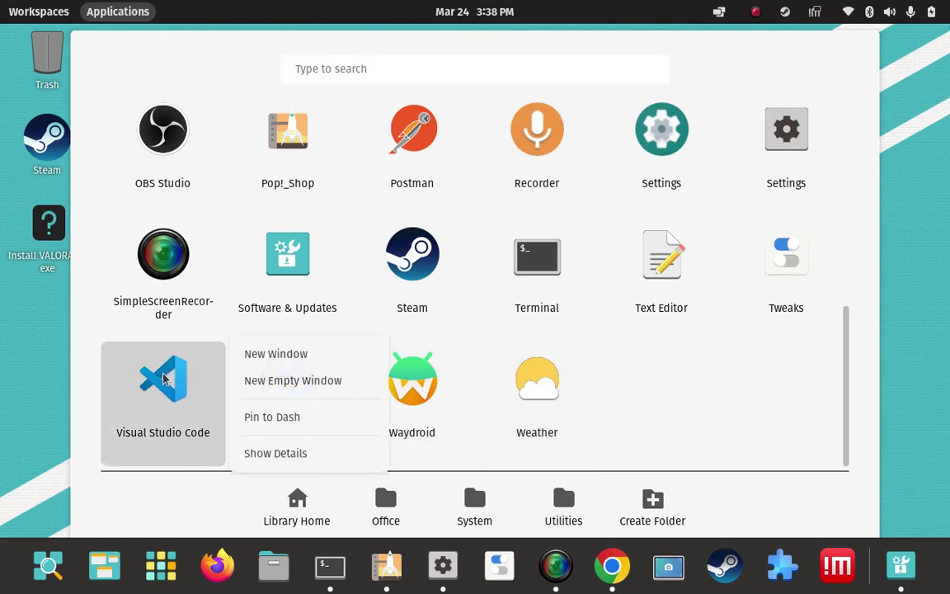
left_click(36, 382)
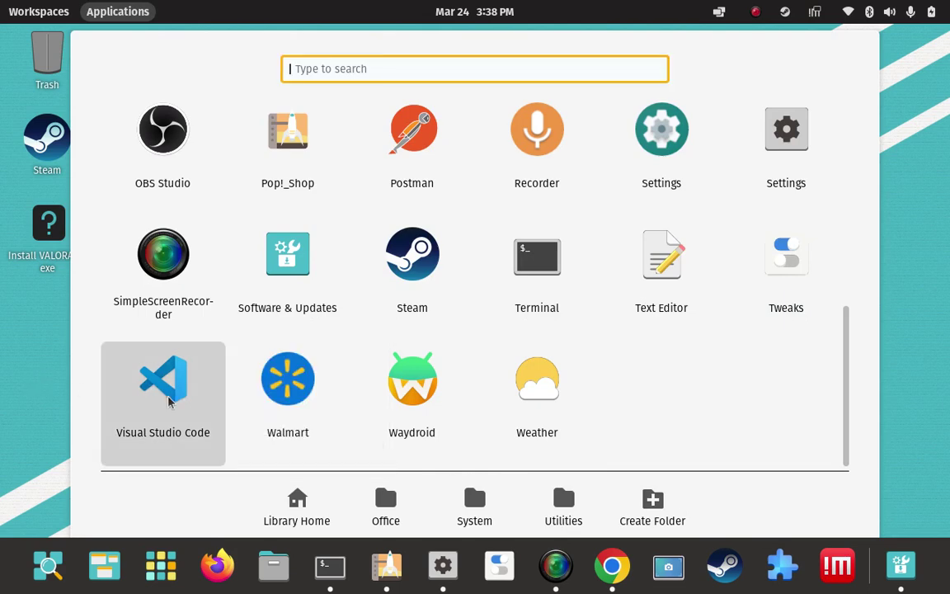
left_click(165, 396)
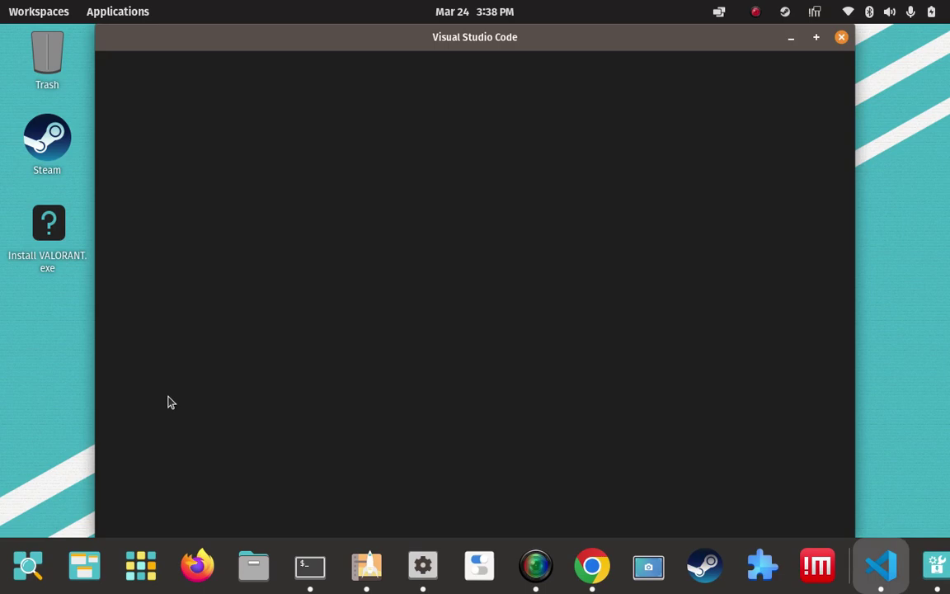
left_click(816, 37)
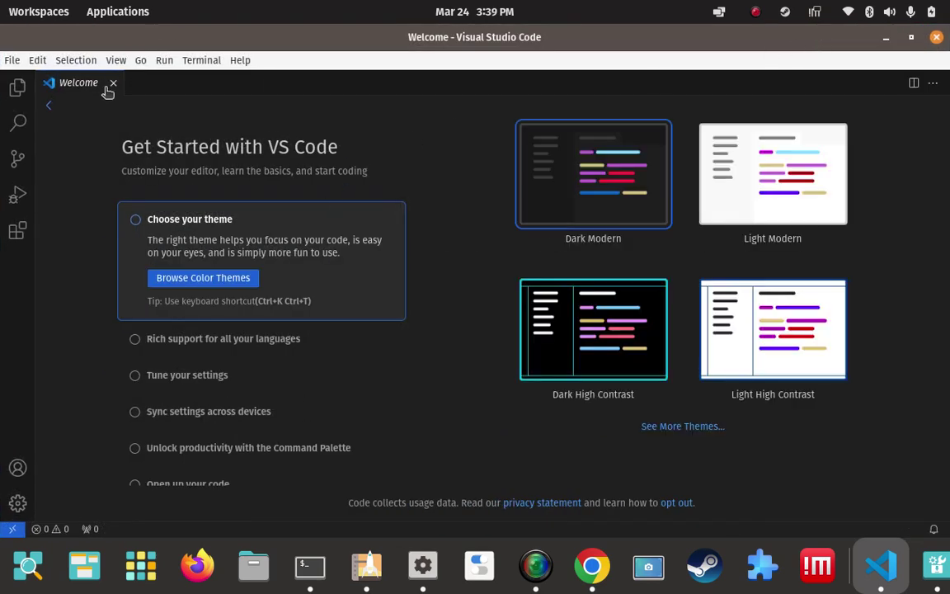
left_click(112, 85)
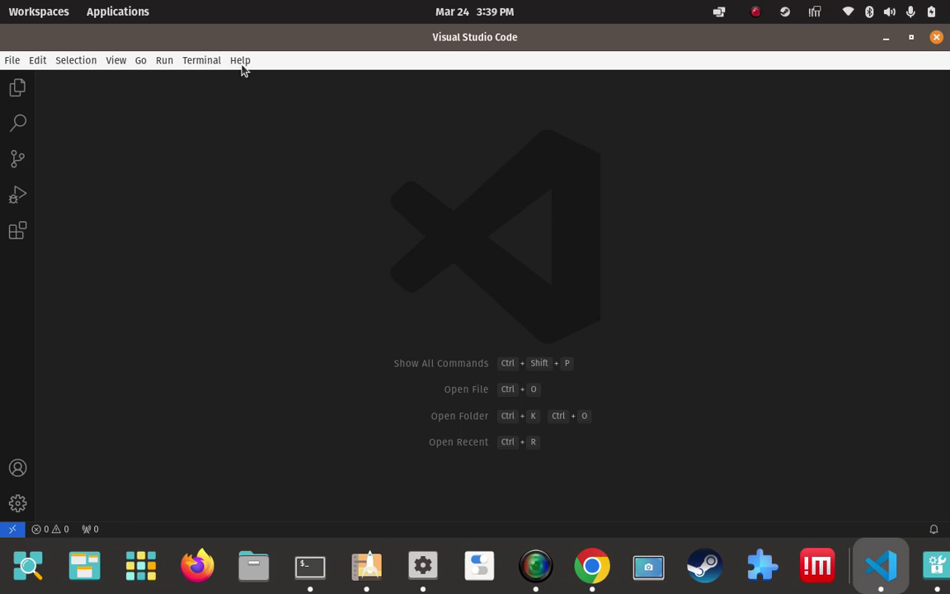
left_click(240, 61)
mouse_move(216, 62)
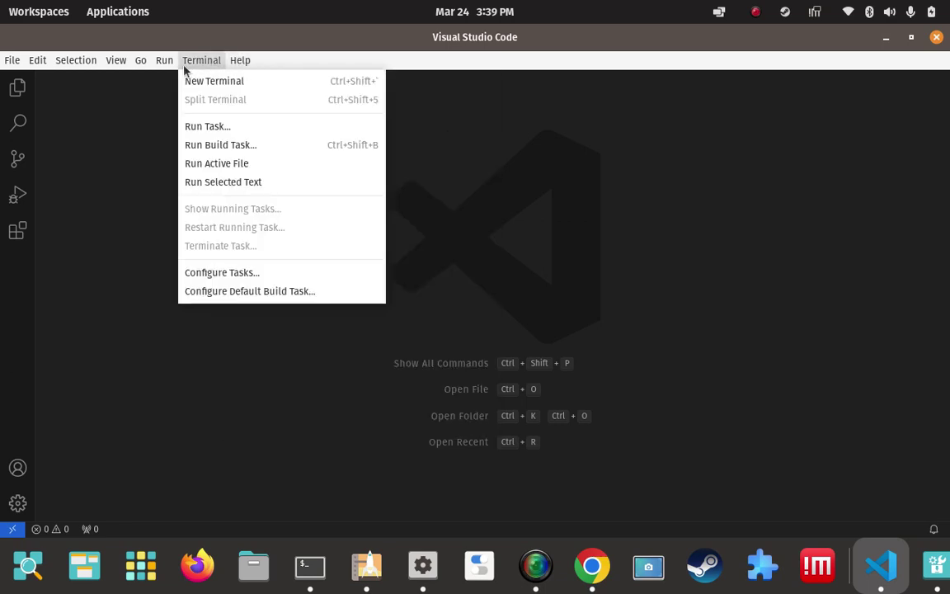
key("Escape")
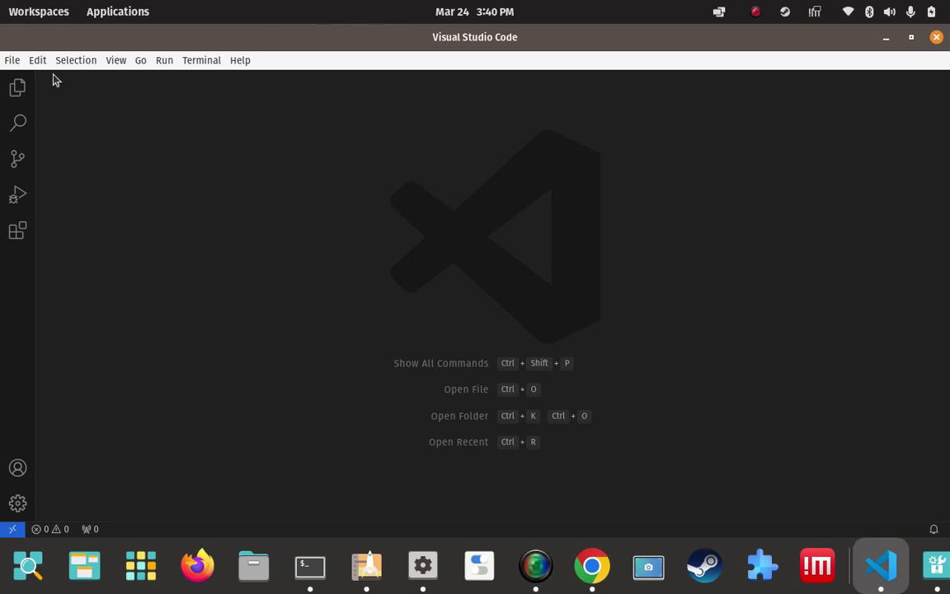
left_click(201, 62)
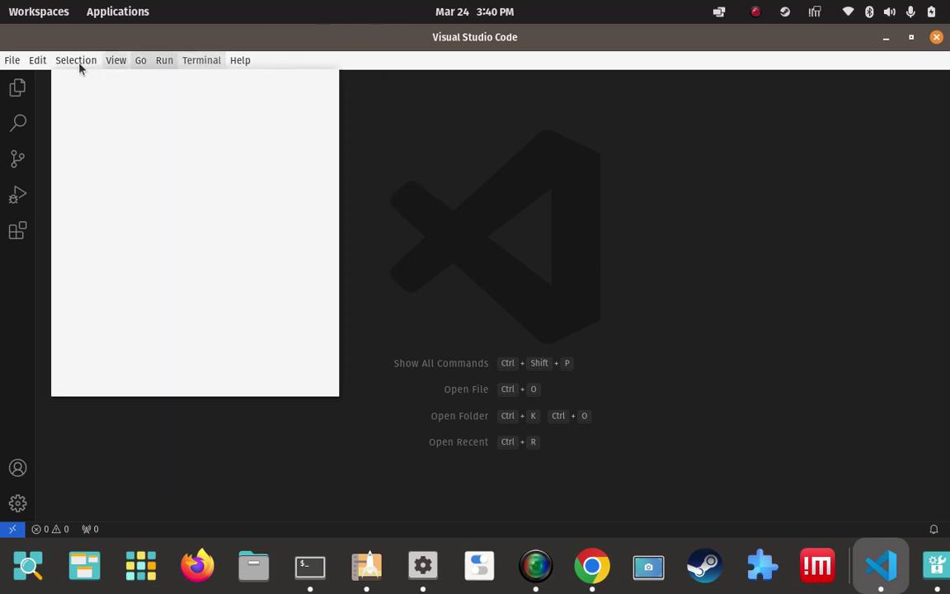
left_click(12, 60)
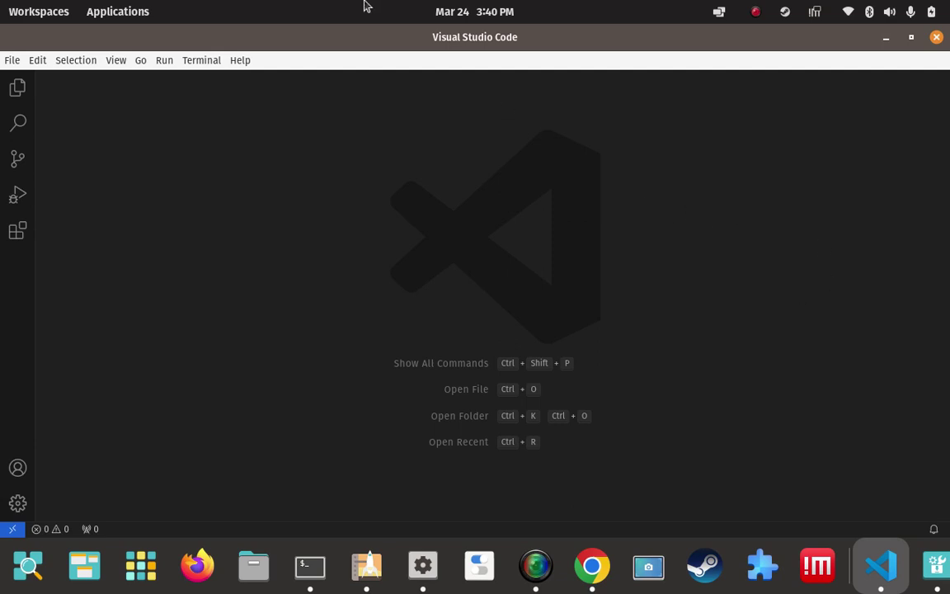
- Check for Visual Studio Code updates and dismiss the result message
left_click(247, 60)
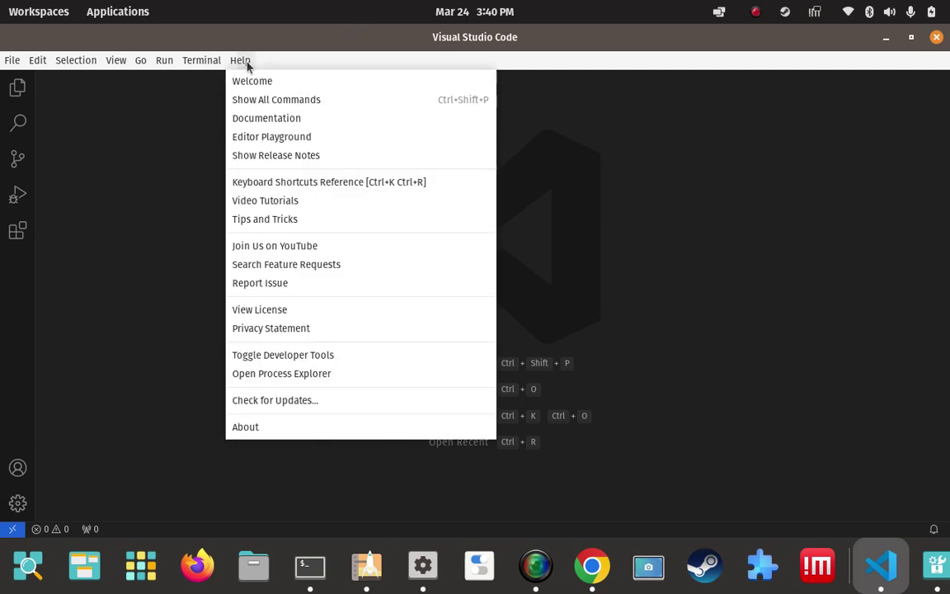
left_click(302, 400)
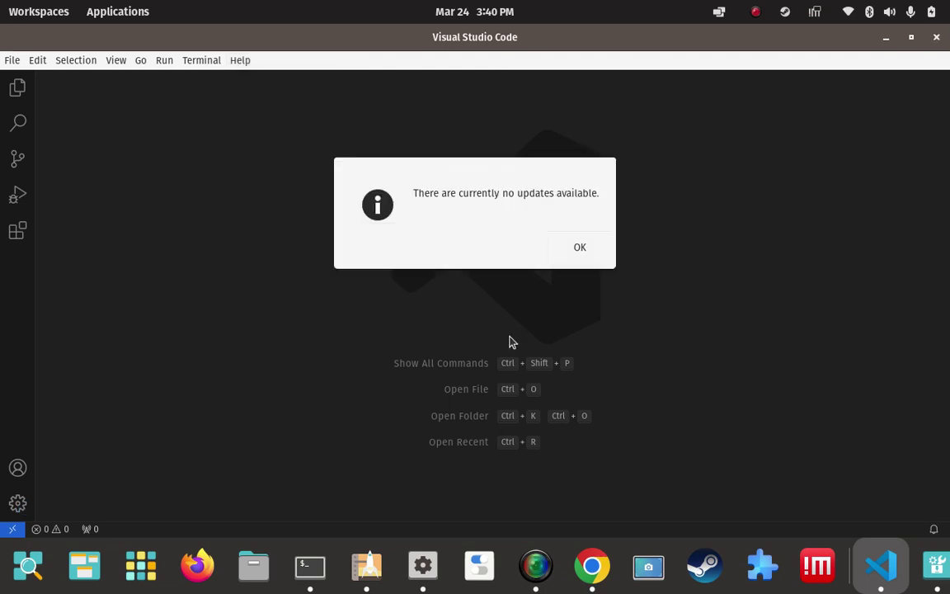
left_click(586, 254)
- View Visual Studio Code's version information in the About dialog, and close the dialog and the program
left_click(242, 60)
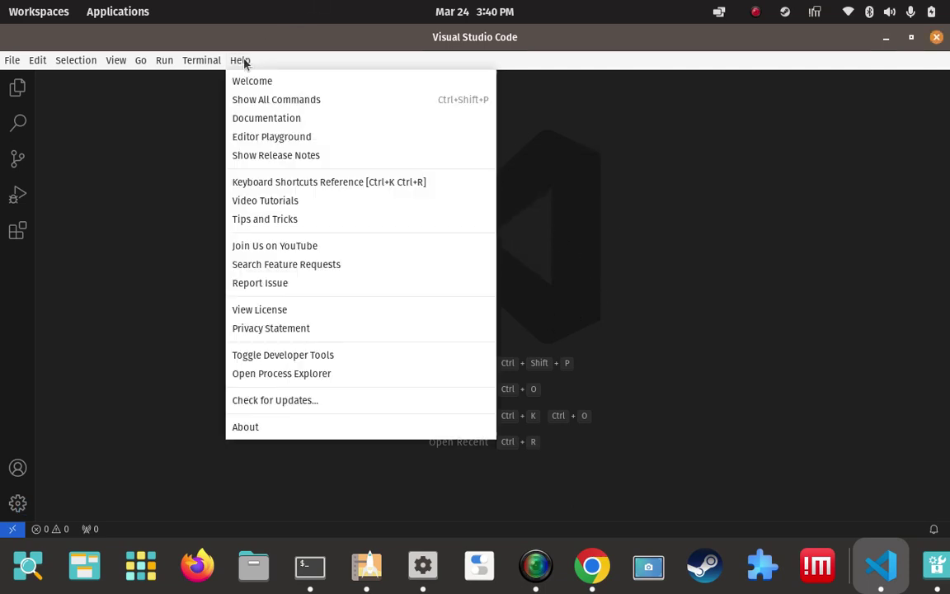
left_click(273, 426)
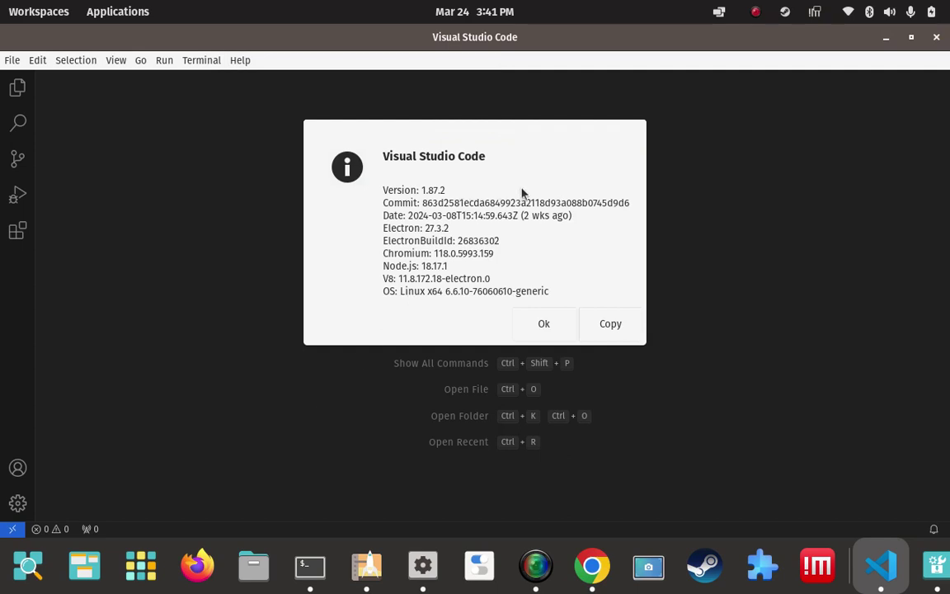
left_click(544, 324)
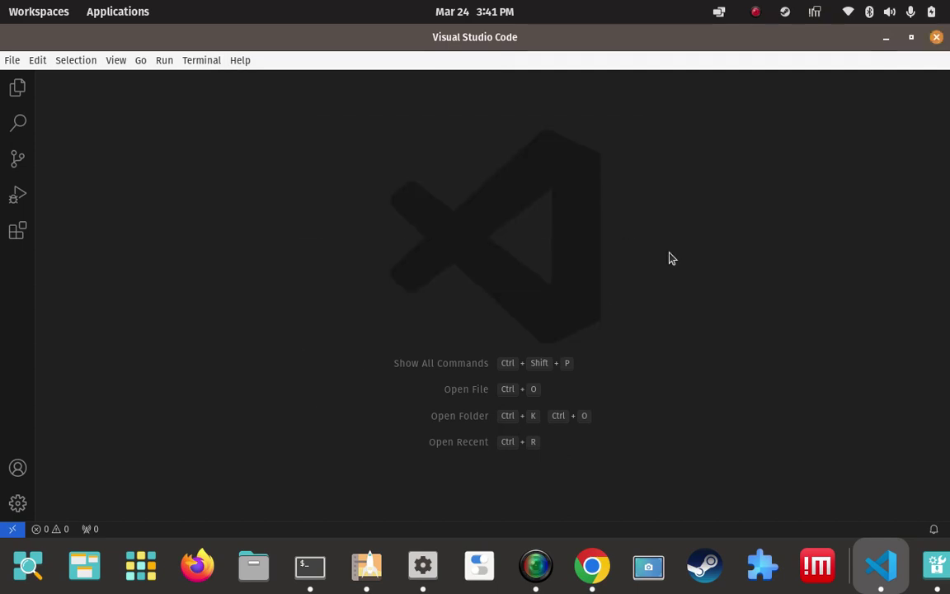
left_click(936, 38)
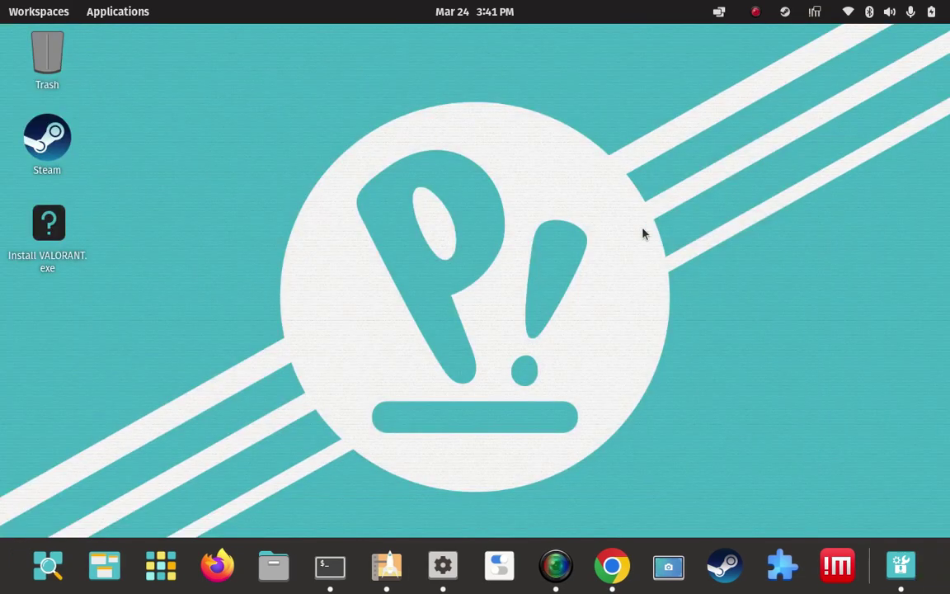
- Switch to the terminal, return to the home directory and print the working directory with pwd
left_click(346, 551)
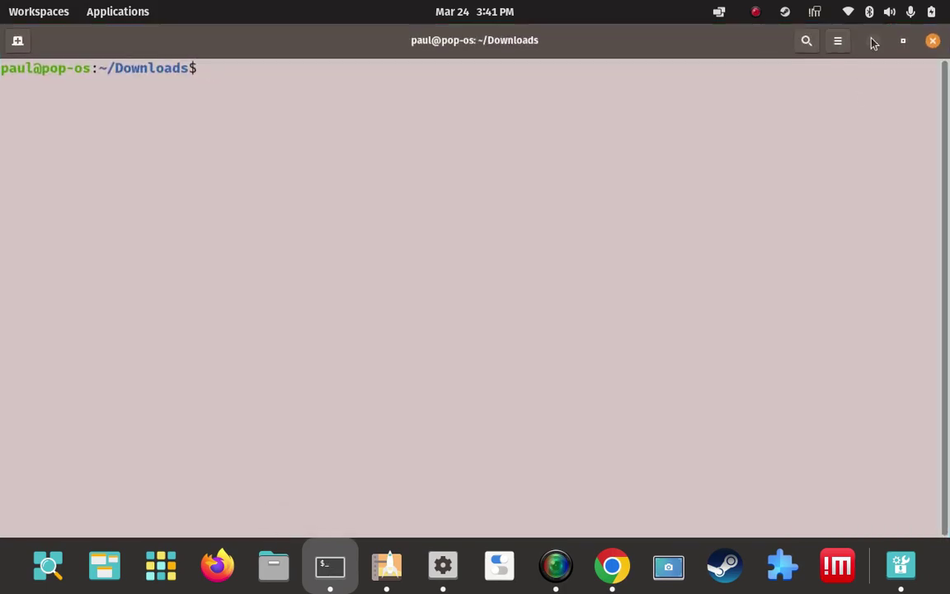
type("cd")
key("Return")
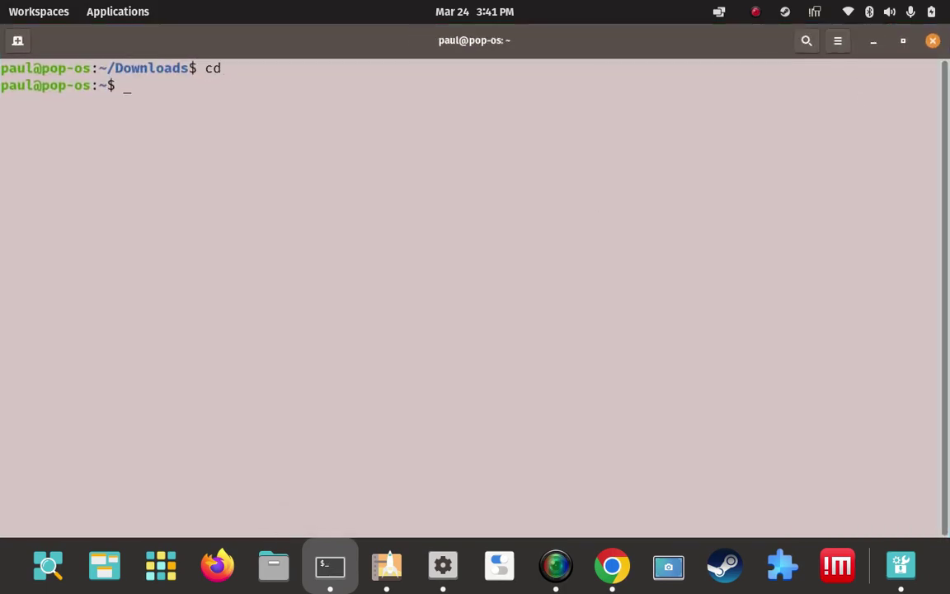
type("pwd")
key("Return")
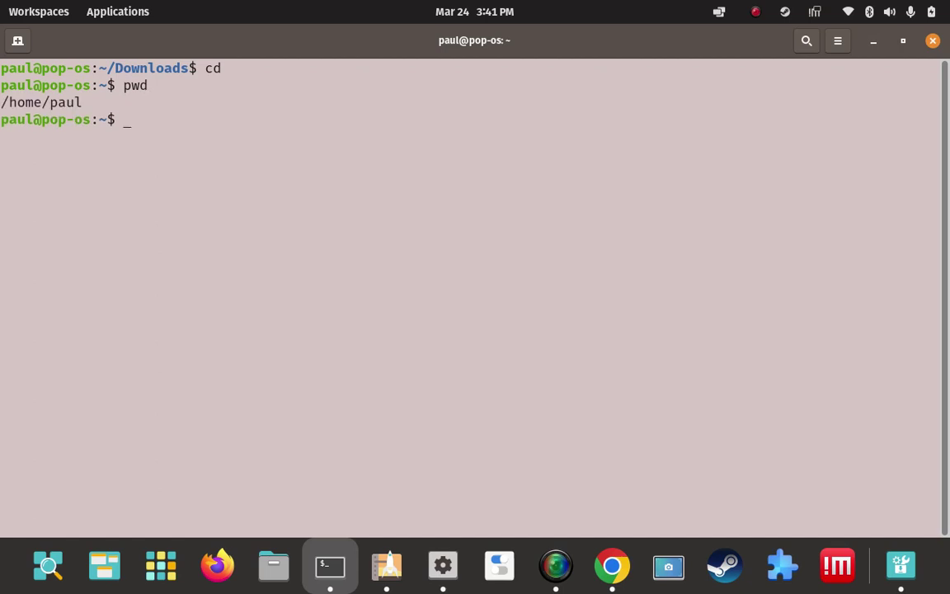
- Launch Visual Studio Code from the cleared terminal with the code command and close its Welcome page
key("Up")
key("Up")
key("Up")
key("Return")
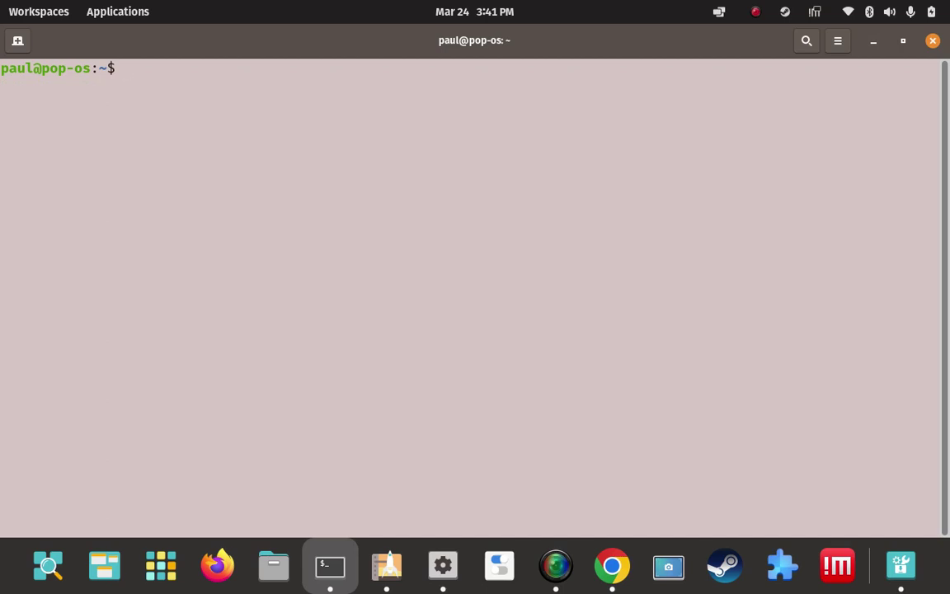
type("code")
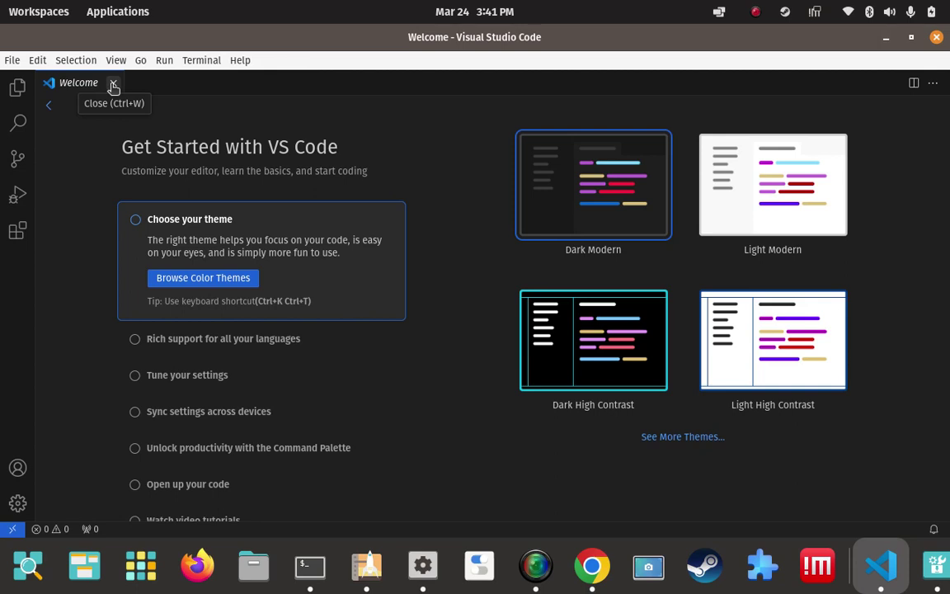
left_click(113, 85)
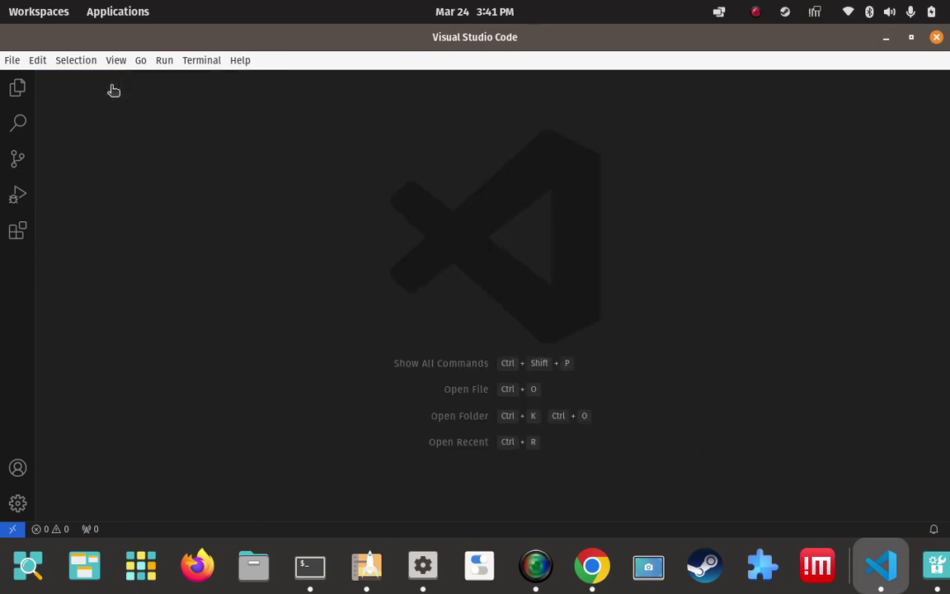
- Minimize Visual Studio Code to view the terminal prompt, restore its window and minimize it again
left_click(885, 41)
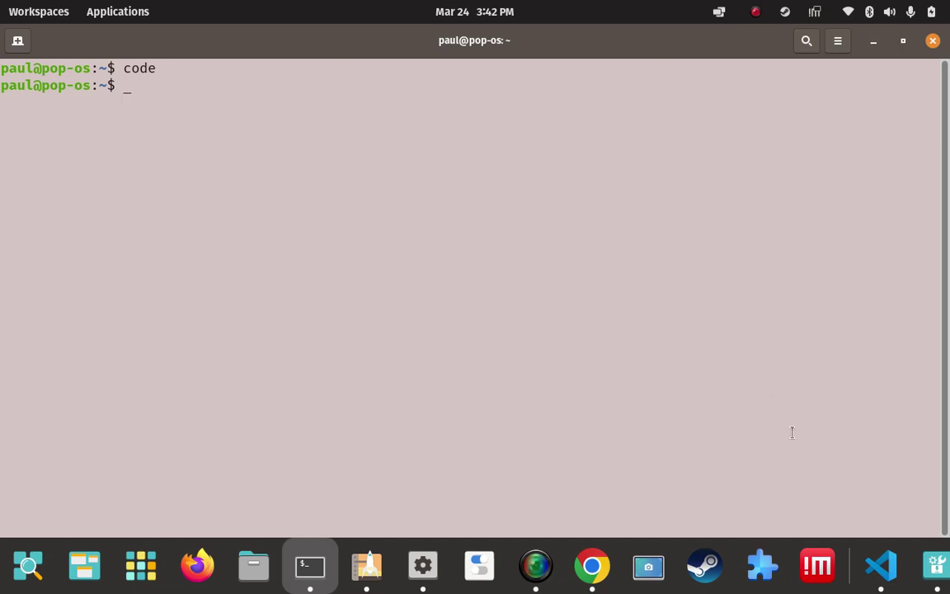
left_click(882, 570)
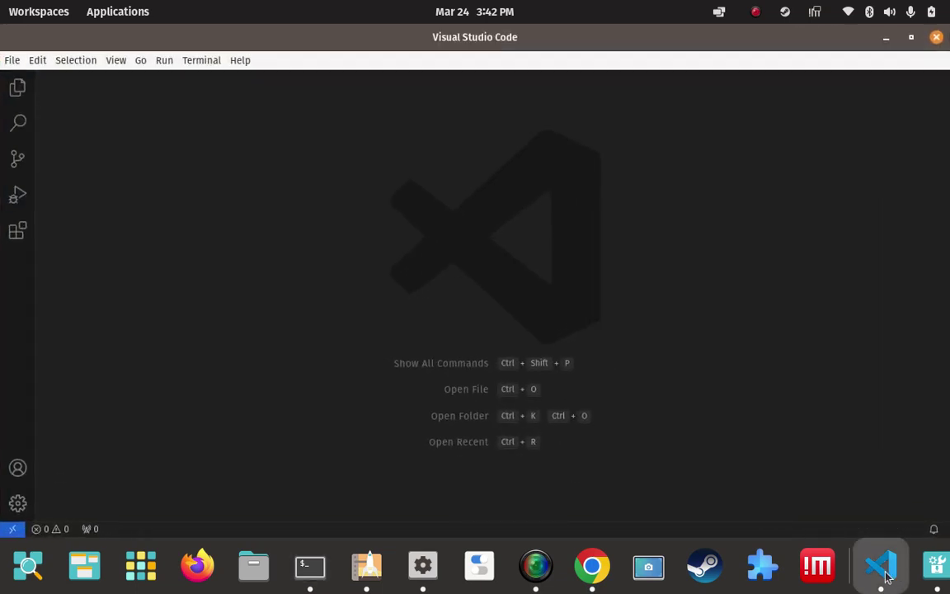
left_click(887, 38)
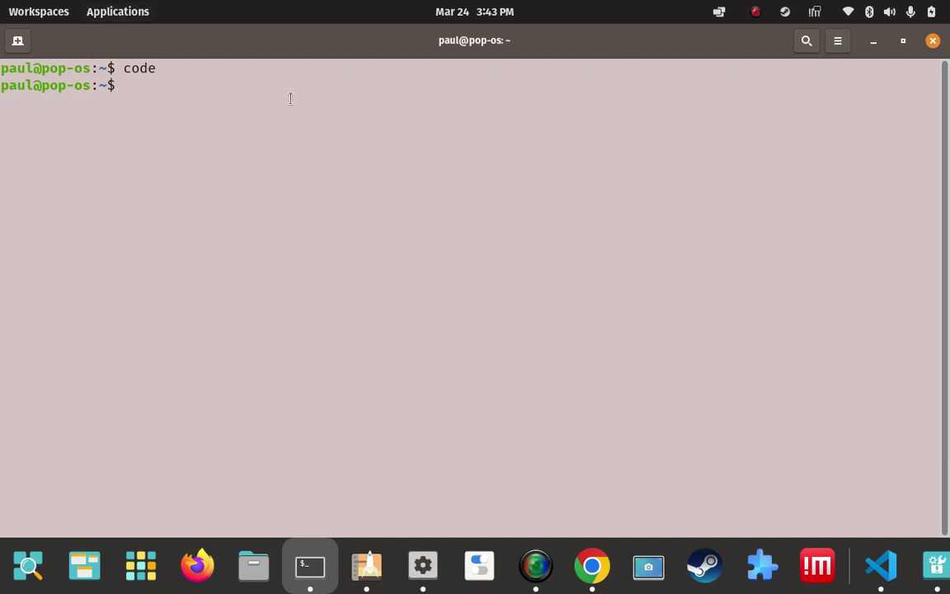
- Clear the terminal, list the environment variables with env and review the output from beginning to end
type("code")
key("Up")
key("Up")
key("Down")
key("Return")
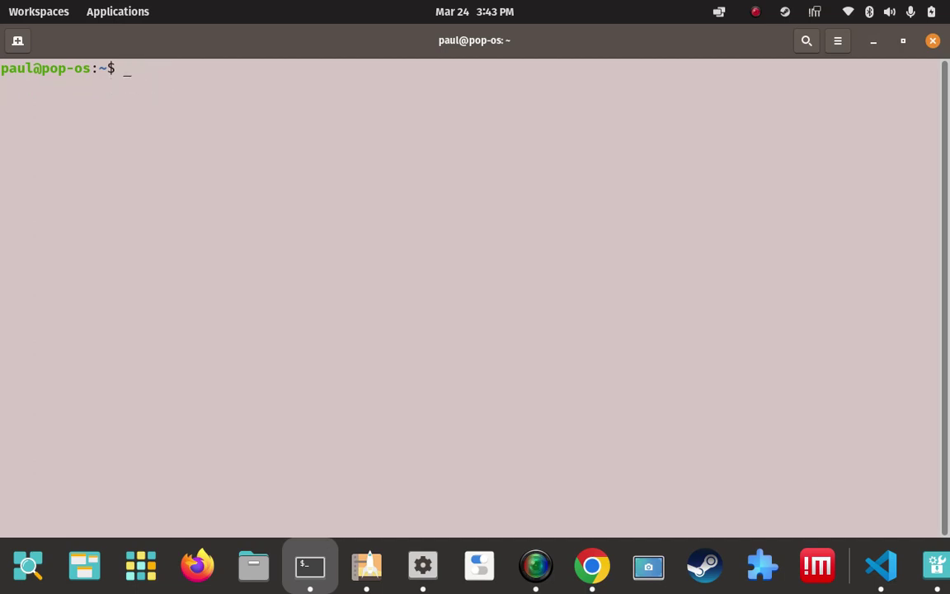
type("env")
key("Return")
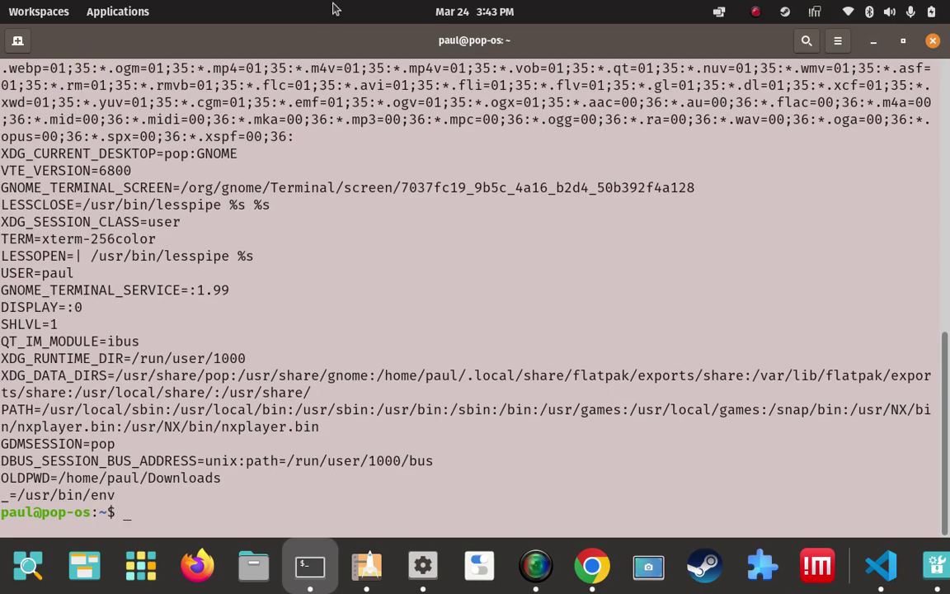
scroll(457, 357, "up", 1)
scroll(457, 357, "up", 11)
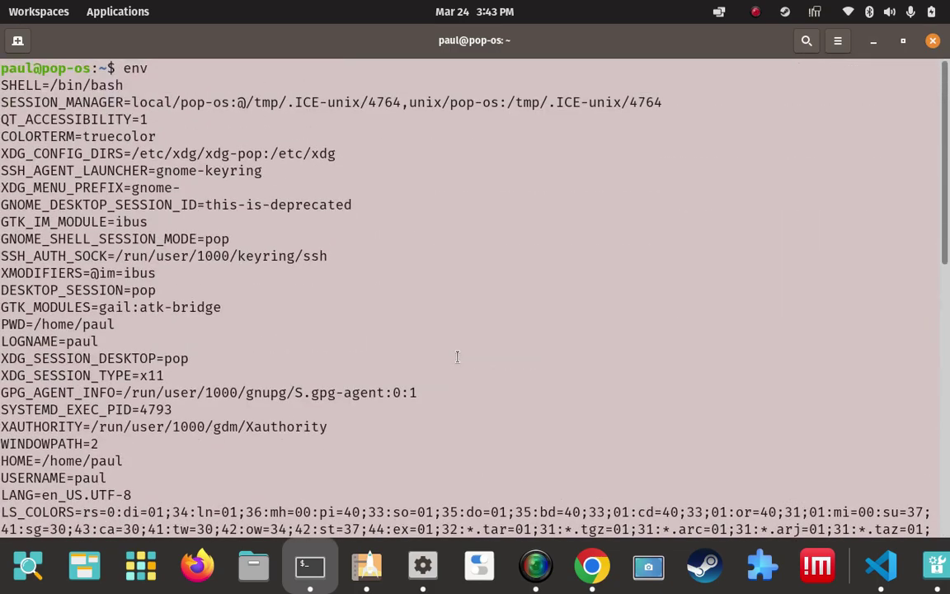
scroll(457, 356, "down", 5)
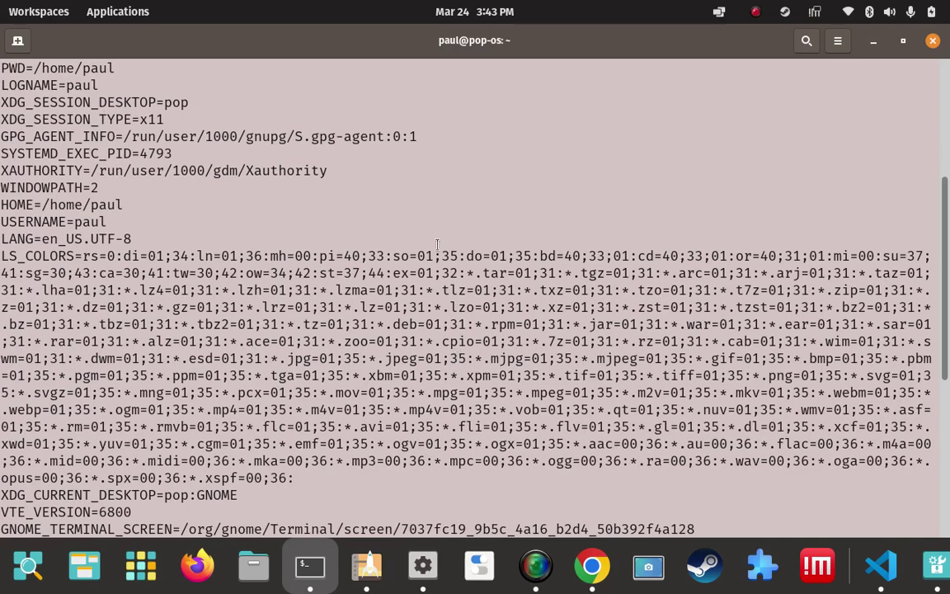
scroll(462, 254, "down", 6)
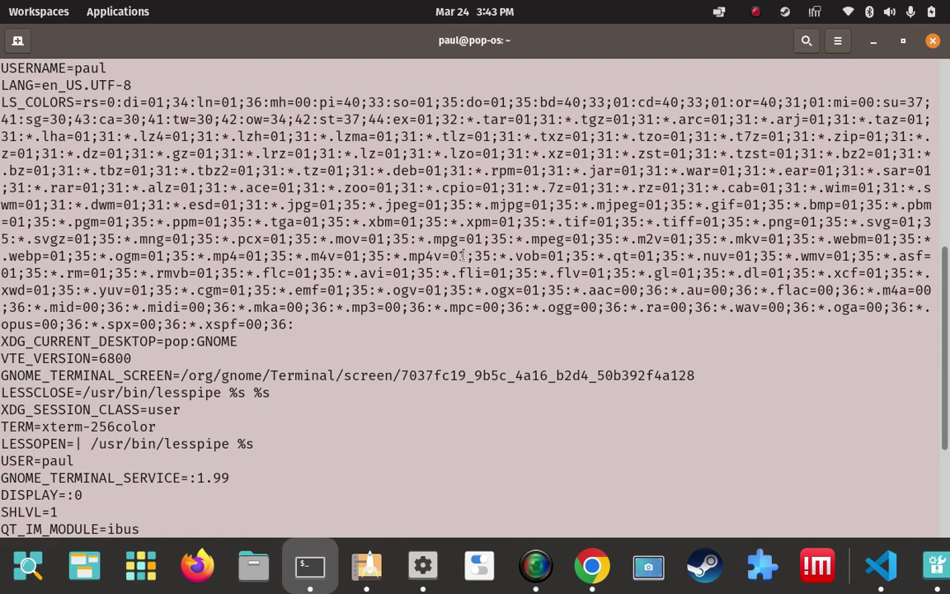
scroll(463, 254, "down", 1)
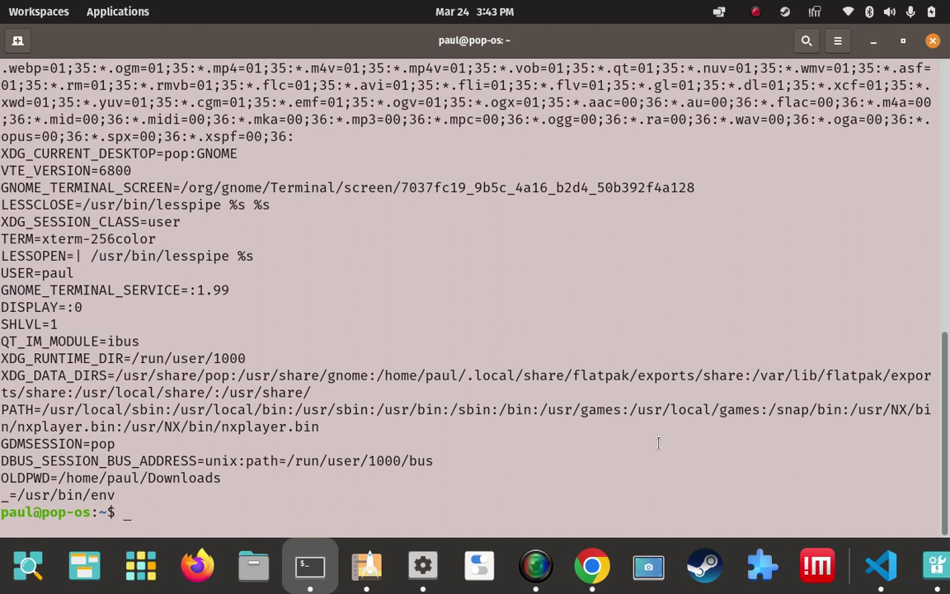
- Print the search path with echo $PATH, and print it again on a cleared terminal
type("echo $PATH")
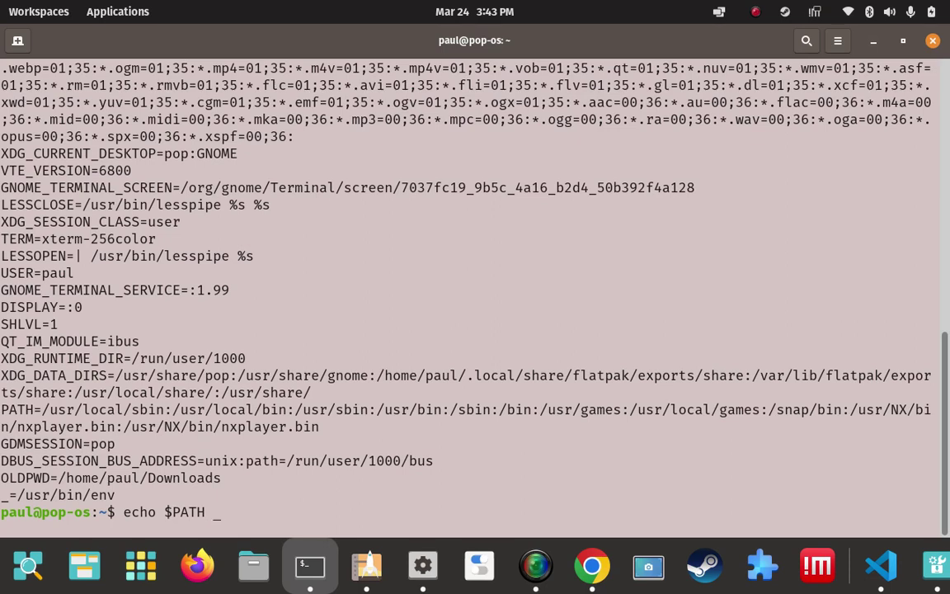
key("Return")
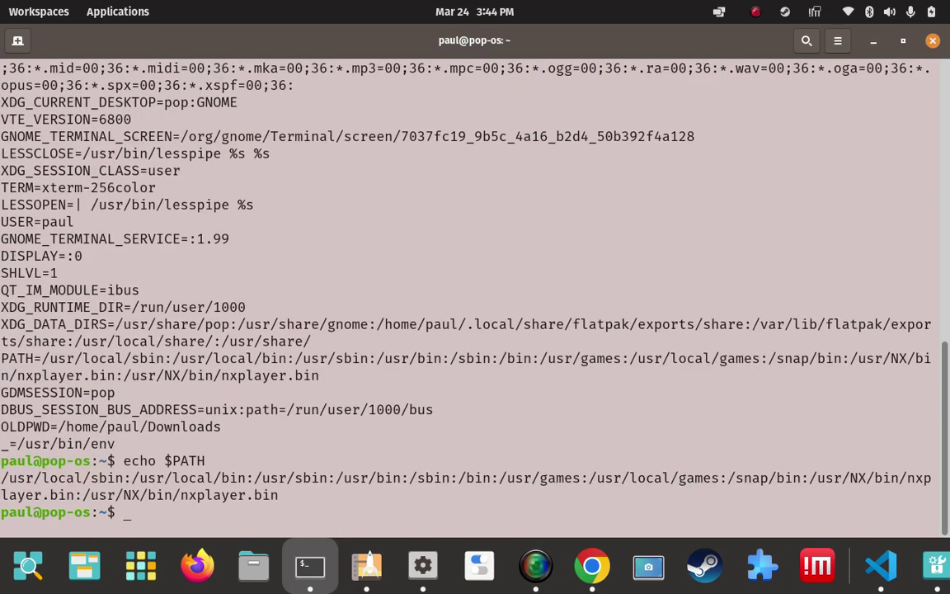
key("Up")
key("Up")
key("Up")
key("Return")
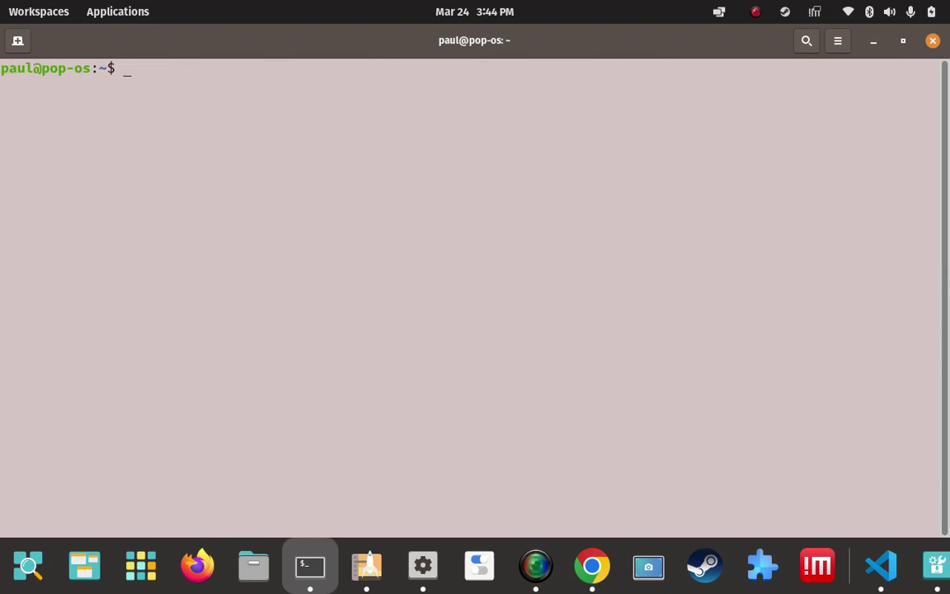
key("Up")
key("Up")
key("Return")
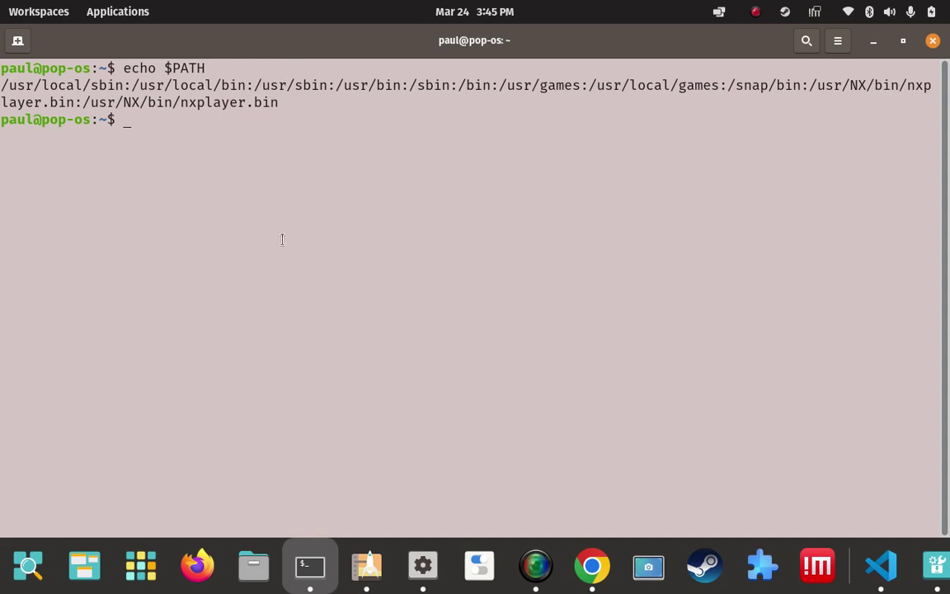
- Clear the terminal and display the system information with neofetch
type("clear")
key("Return")
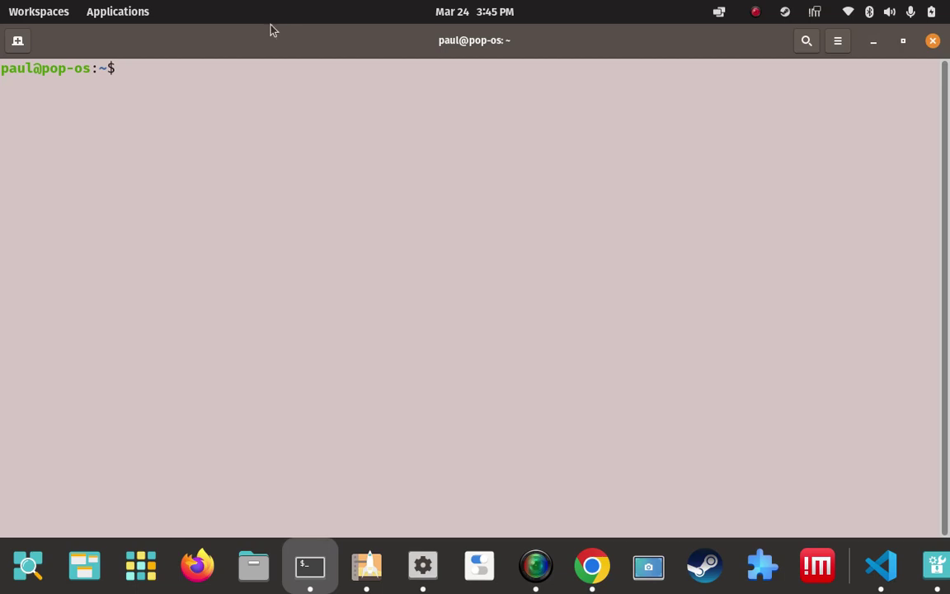
type("echo $PATH")
key("Up")
key("Up")
key("Up")
key("Up")
key("Up")
key("Up")
key("Up")
key("Up")
key("Up")
key("Up")
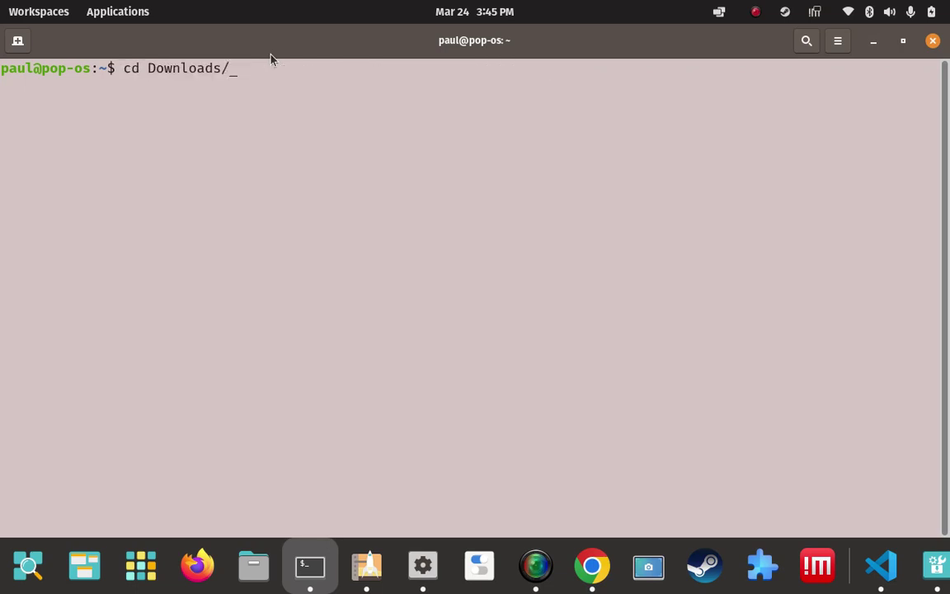
key("Return")
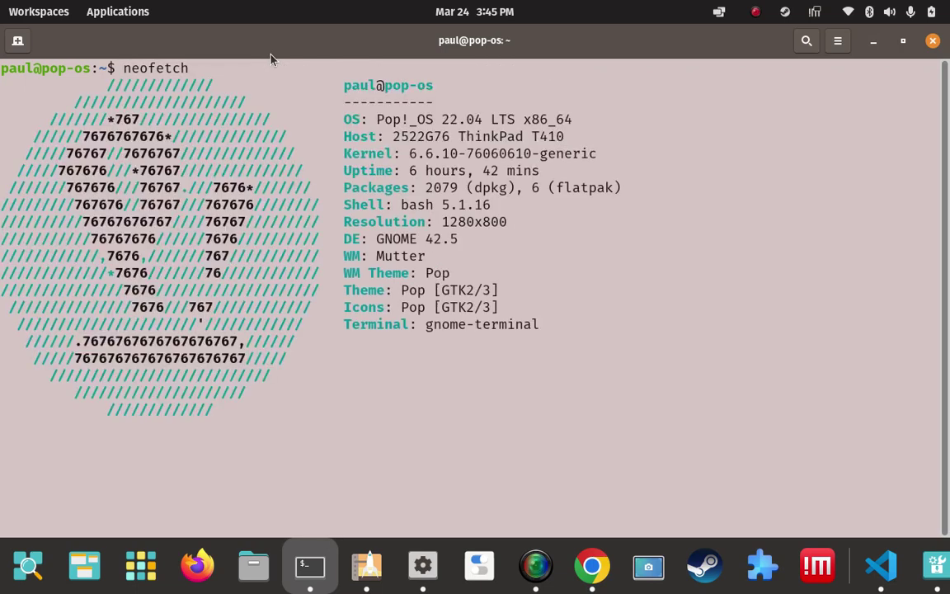
- Minimize the terminal, view the Visual Studio Code documentation page in Chrome and minimize the browser
left_click(874, 40)
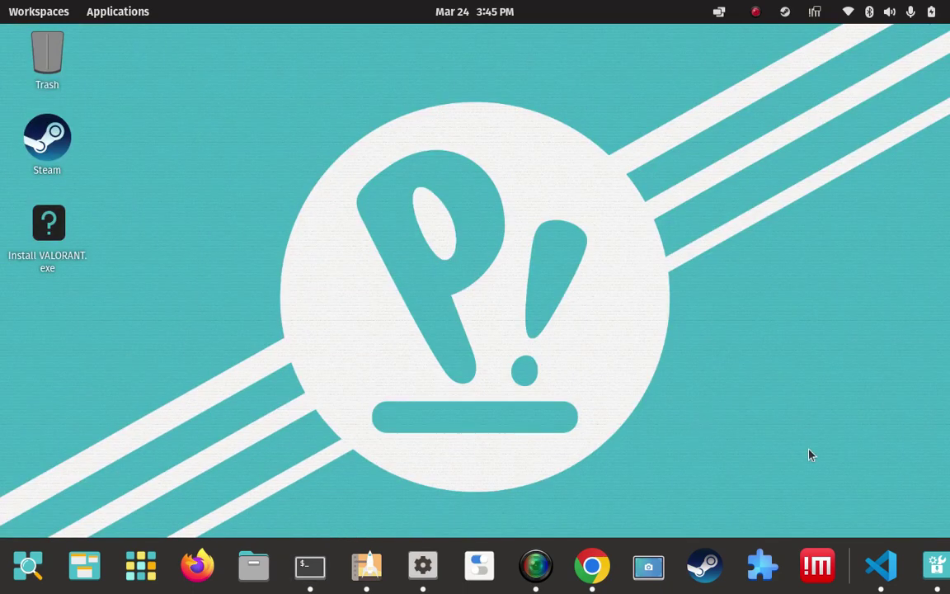
left_click(592, 566)
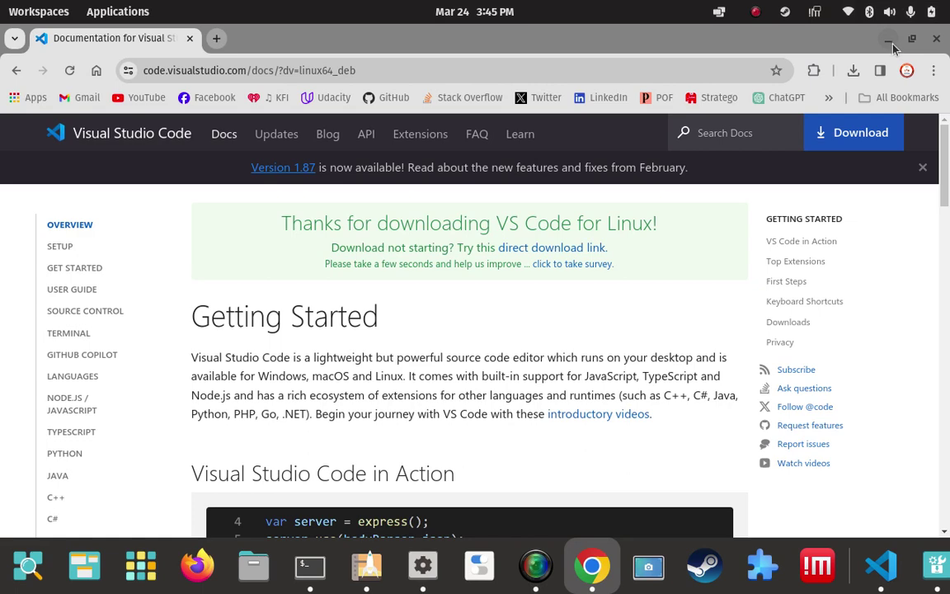
key("super+h")
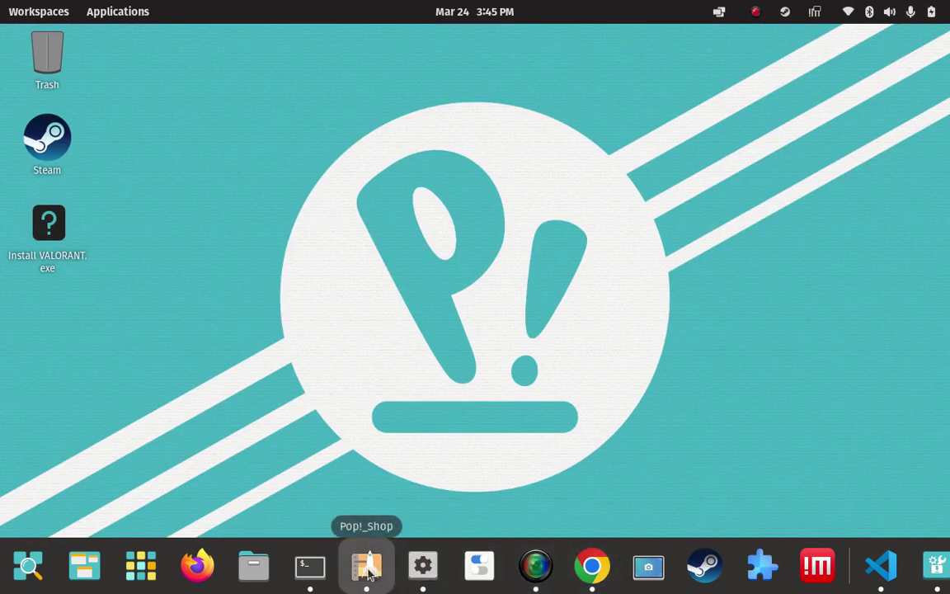
- View the Extra Sources list with the vscode entry, minimize that window and return to the terminal
left_click(920, 565)
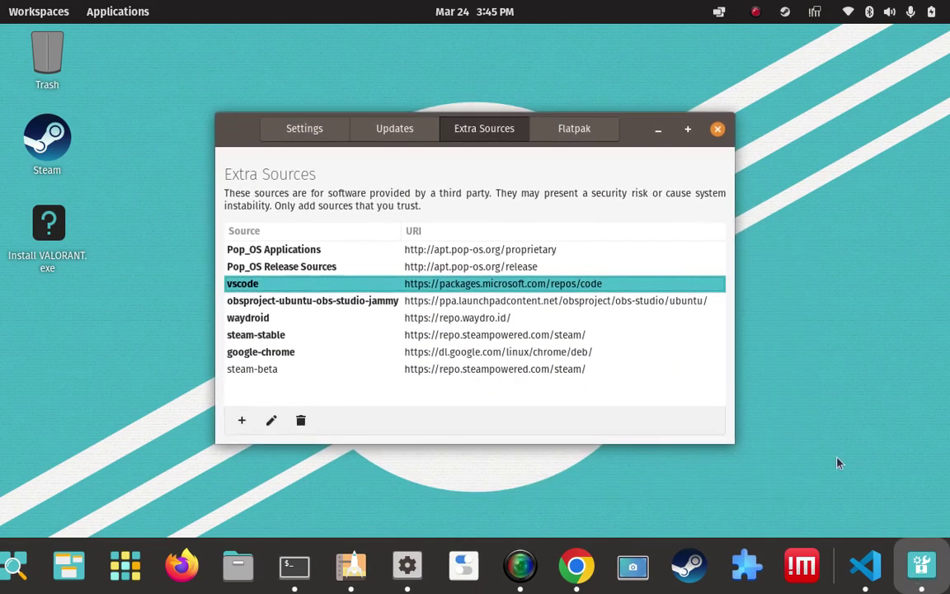
left_click(657, 128)
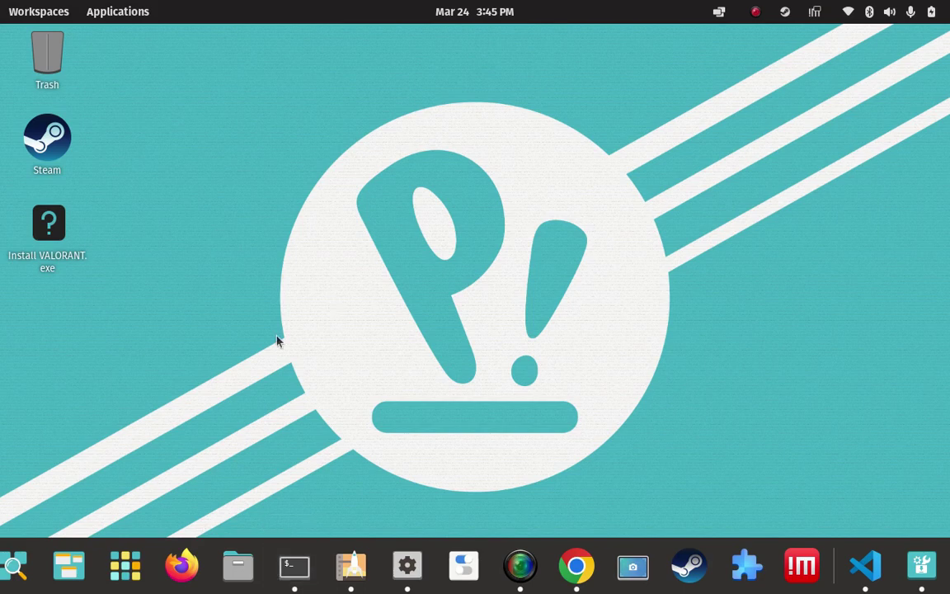
left_click(293, 566)
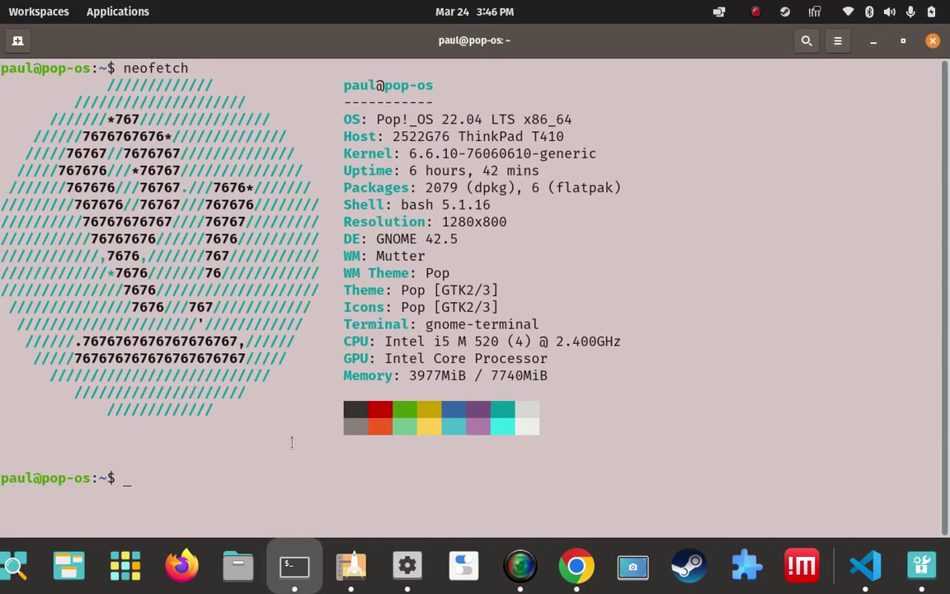